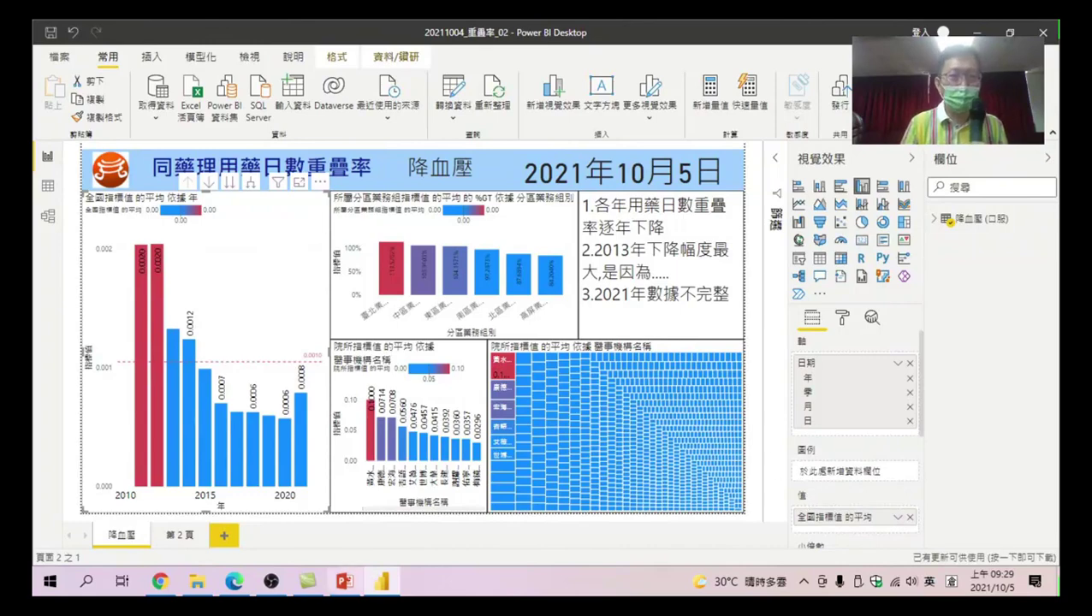
Paste a copy of the 數據清理 section slide right after slide 9 as slide 10.
click(344, 583)
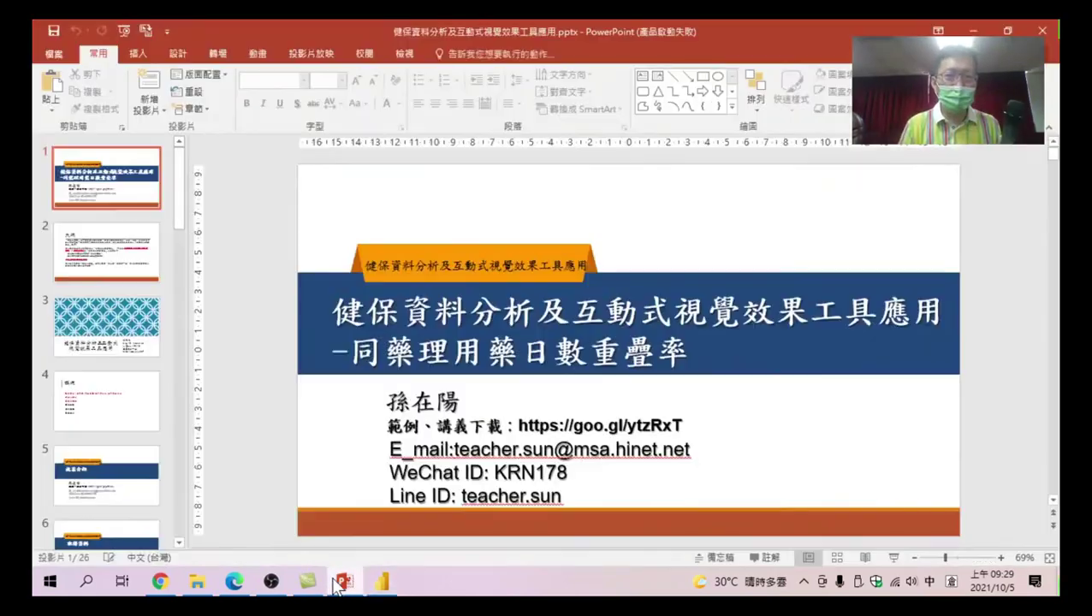
scroll(110, 427, down, 2)
scroll(111, 425, down, 3)
scroll(111, 424, down, 1)
click(99, 334)
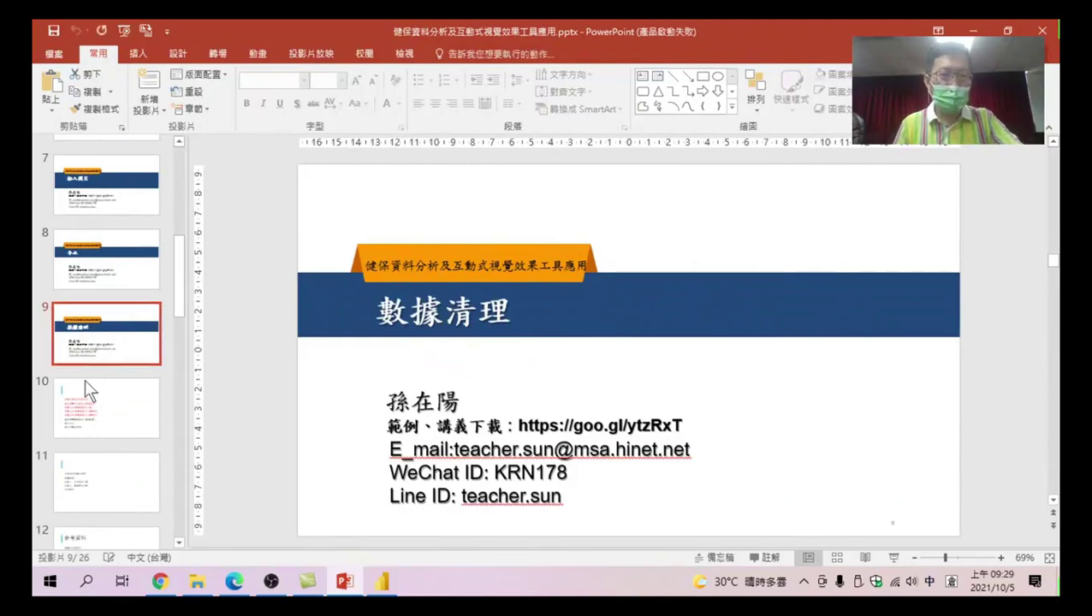
click(100, 372)
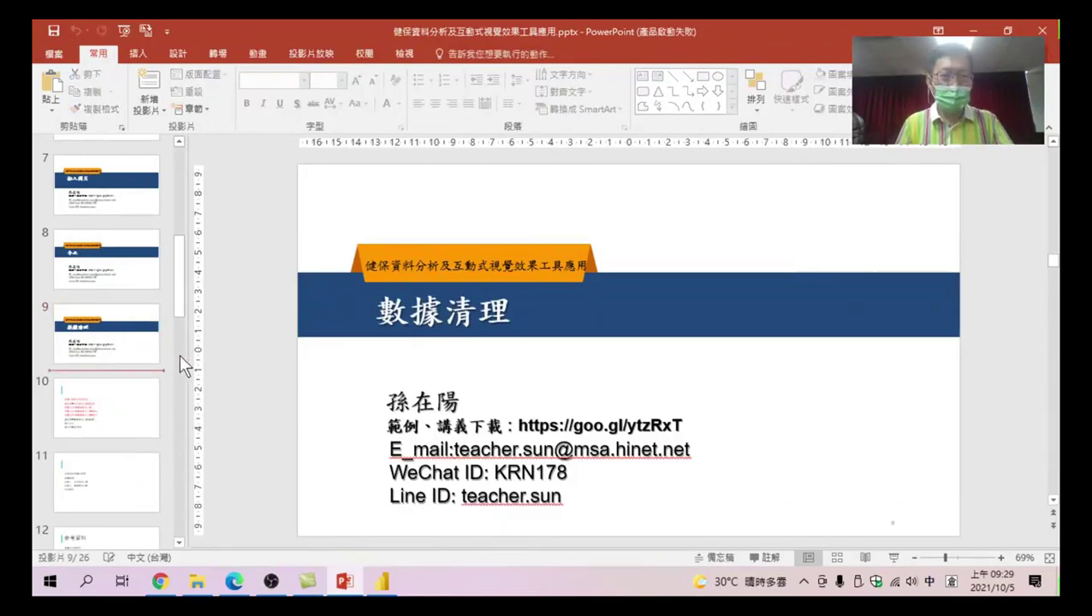
key(ctrl+v)
Replace slide 10's title with '當資料變動時，重新整理' and present it full-screen.
click(376, 313)
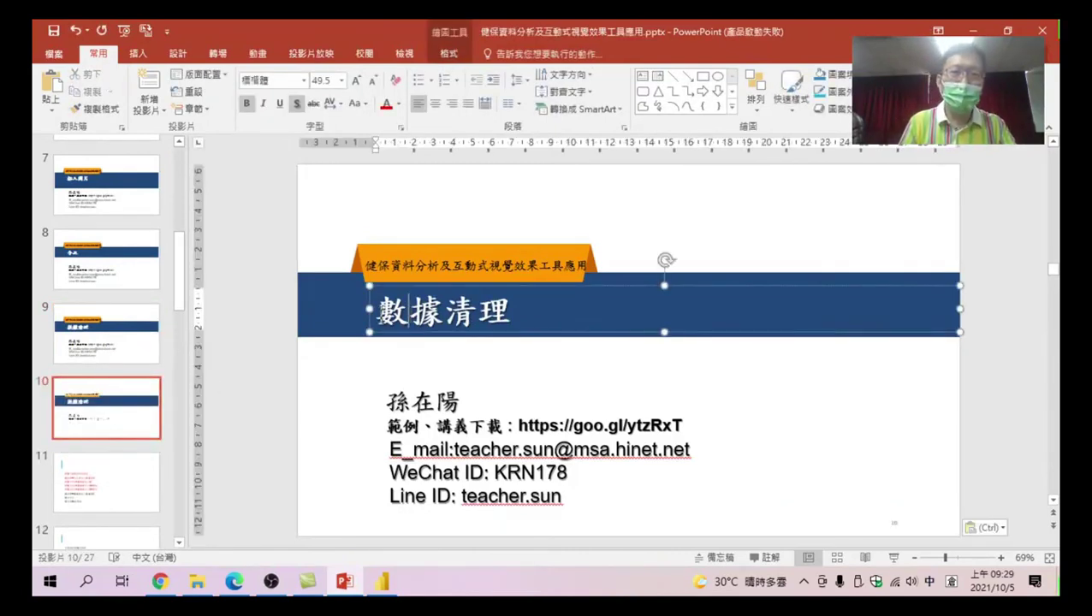
drag(377, 313, 573, 317)
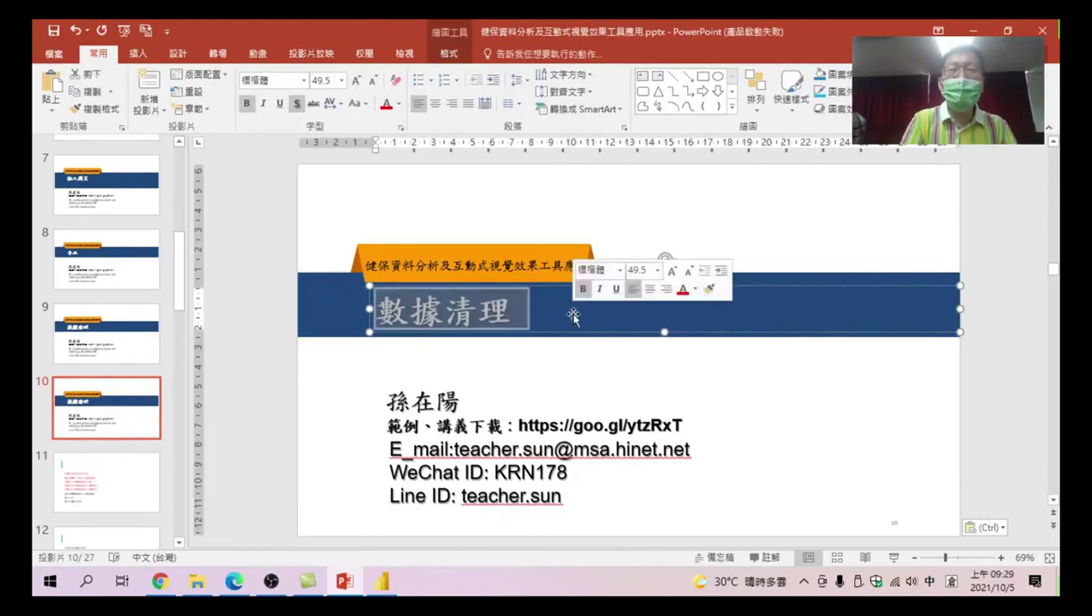
text(火月口)
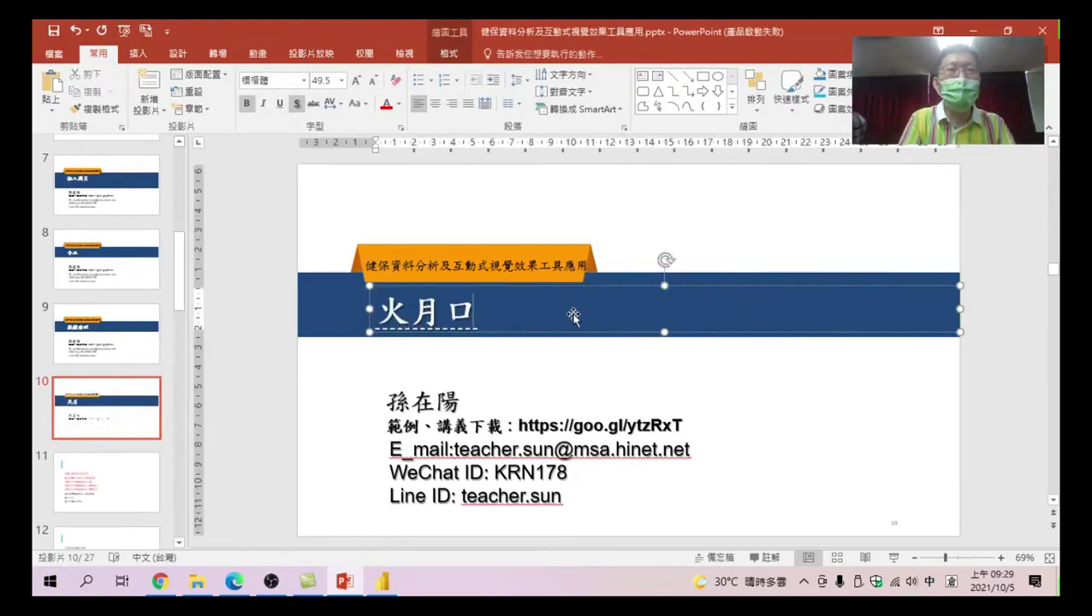
text(田)
key(space)
text(戈人月)
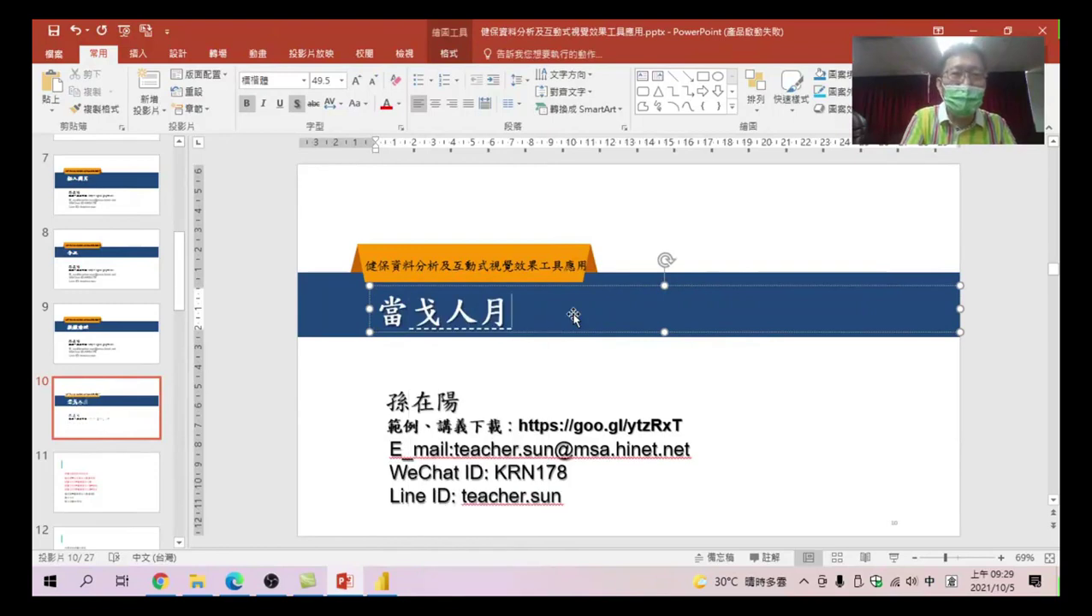
key(space)
text(火木卜)
key(space)
text(女火人大)
key(space)
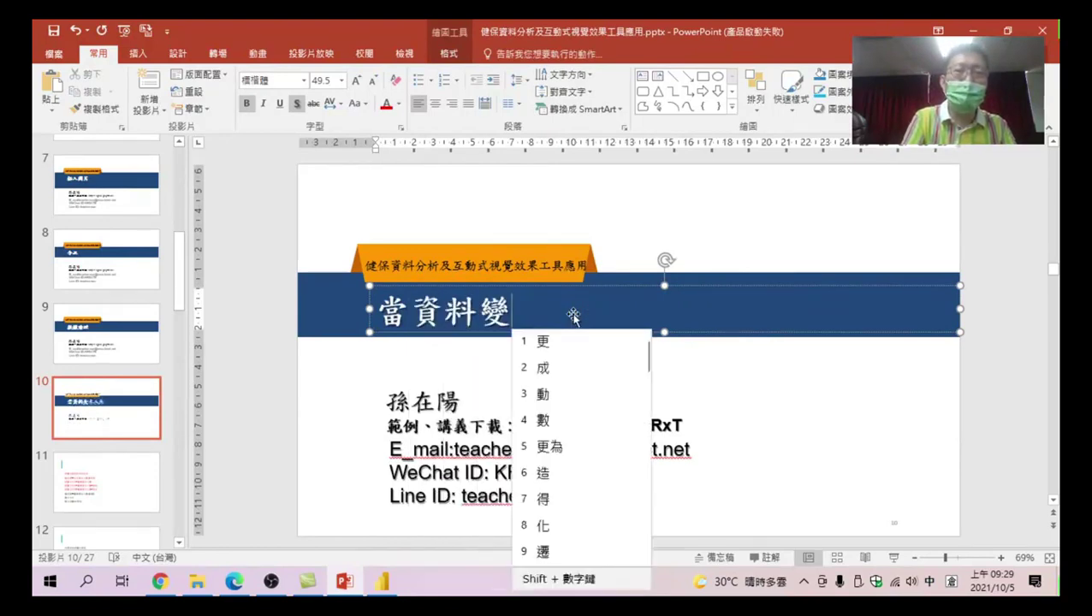
text(竹土大尸)
key(space)
text(日土木戈)
key(space)
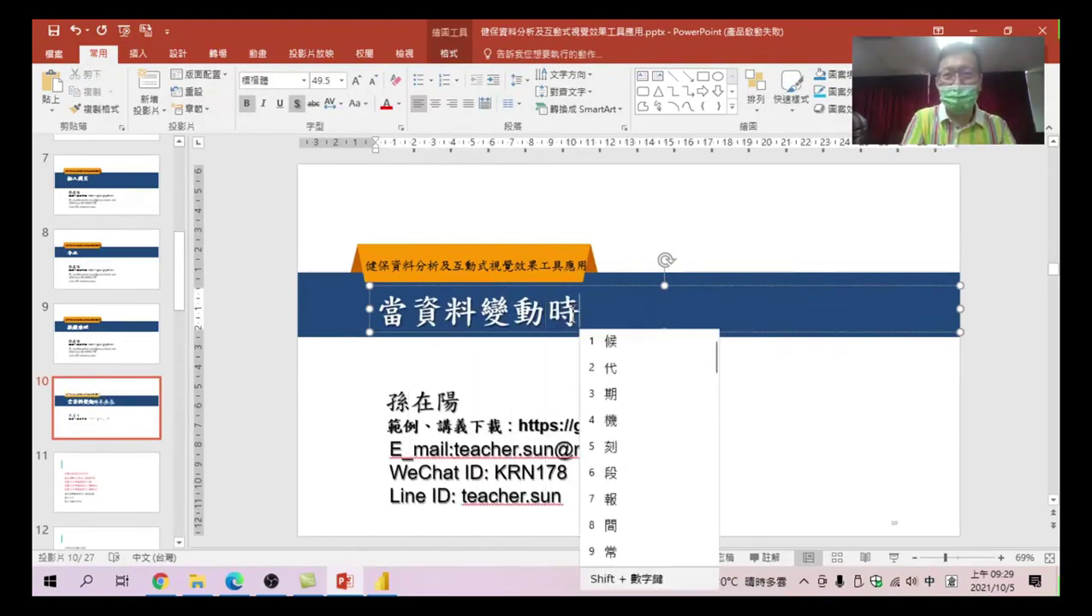
key(Escape)
text(,竹十田土)
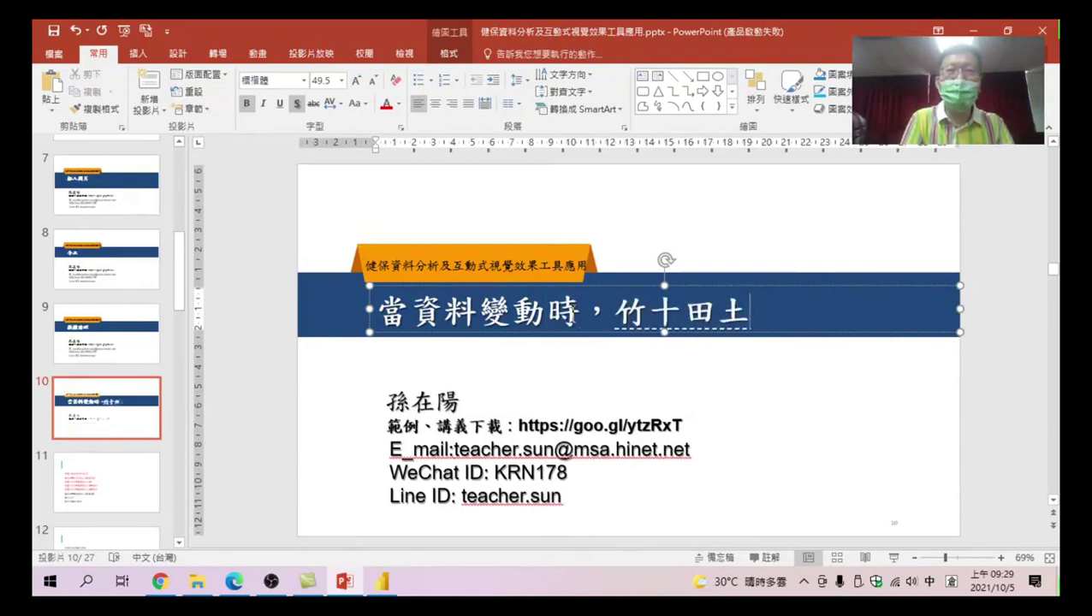
key(space)
text(卜木竹一中)
key(space)
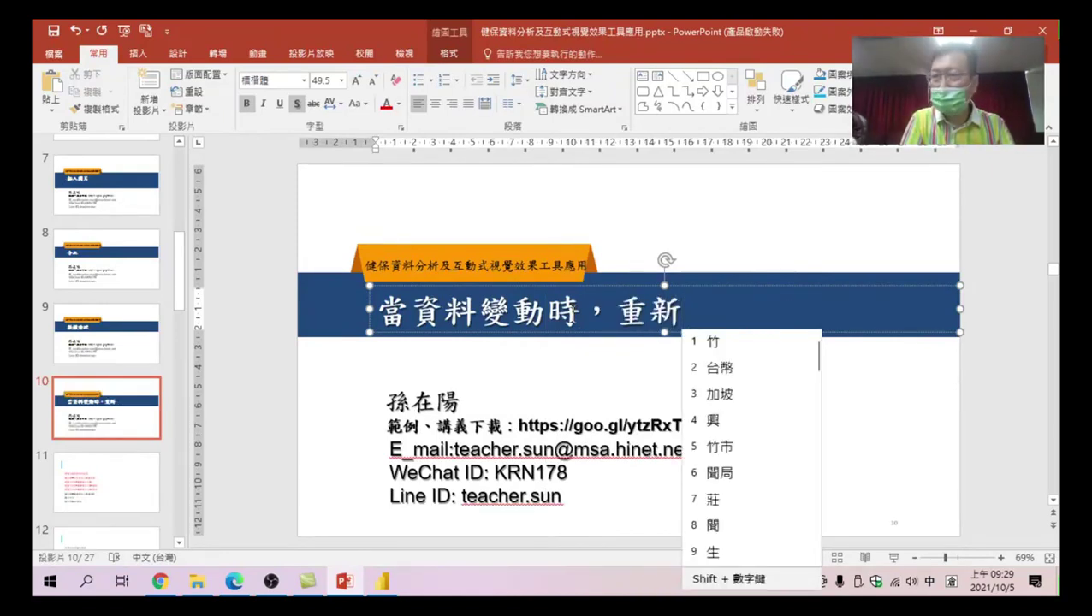
text(木大一中一)
key(space)
text(一土田土)
key(space)
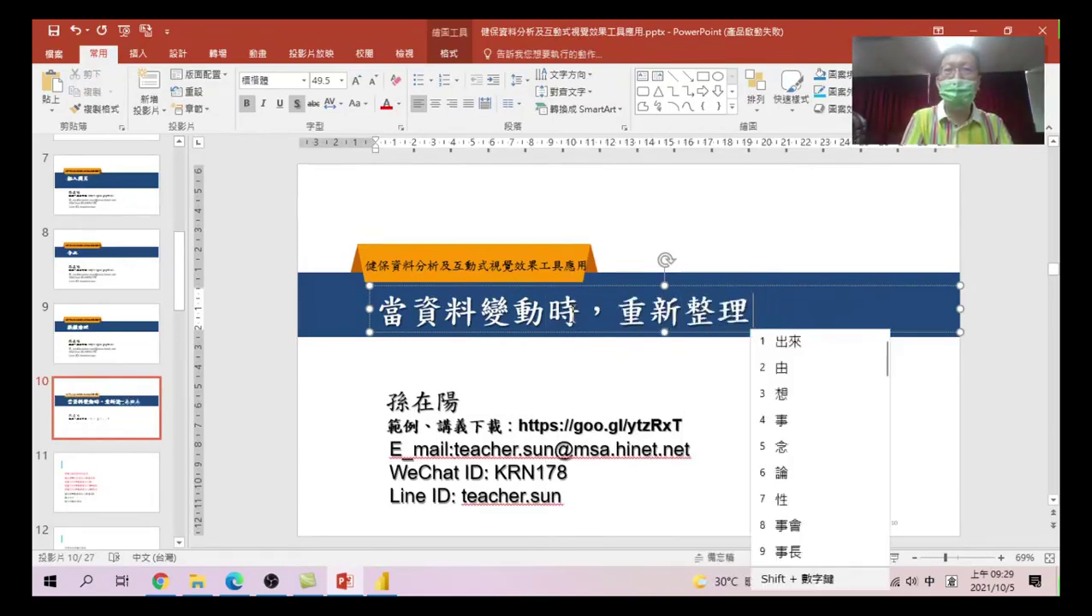
key(shift)
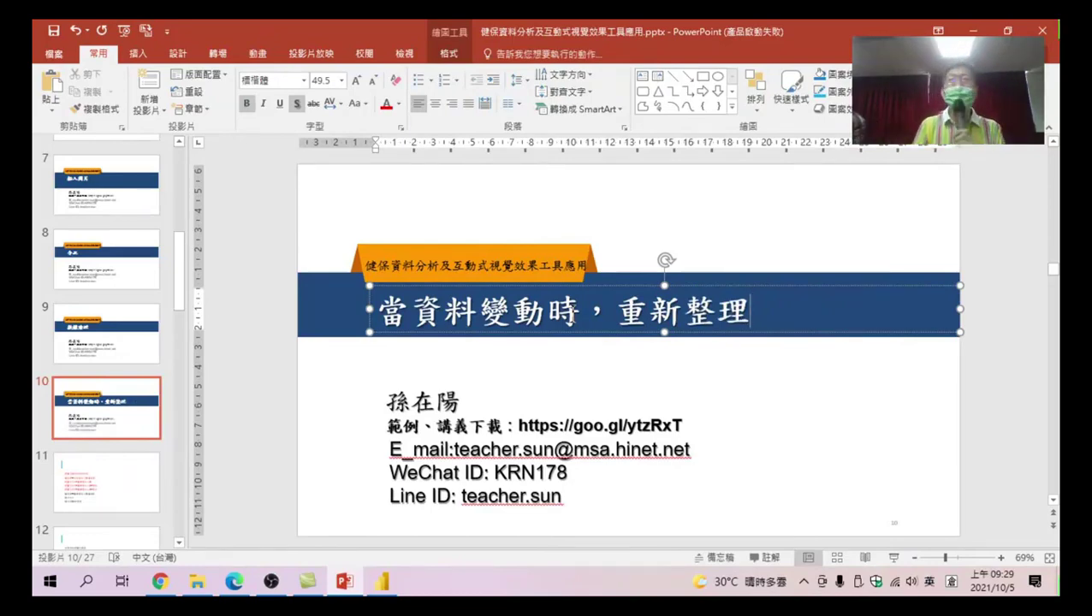
click(893, 556)
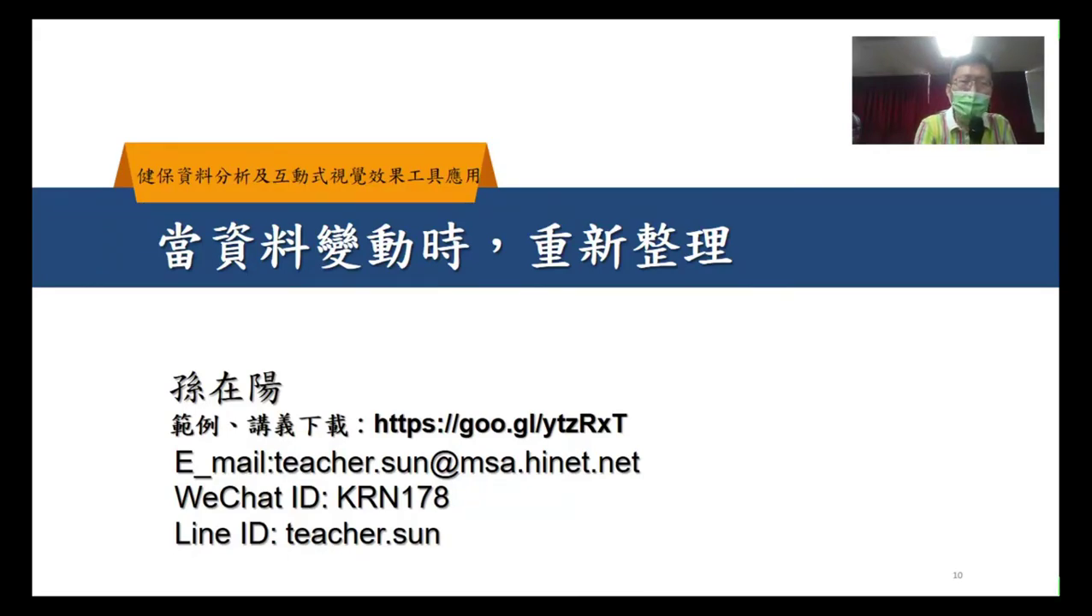
Exit the slide show, check the Power BI dashboard, then minimize PowerPoint.
key(Escape)
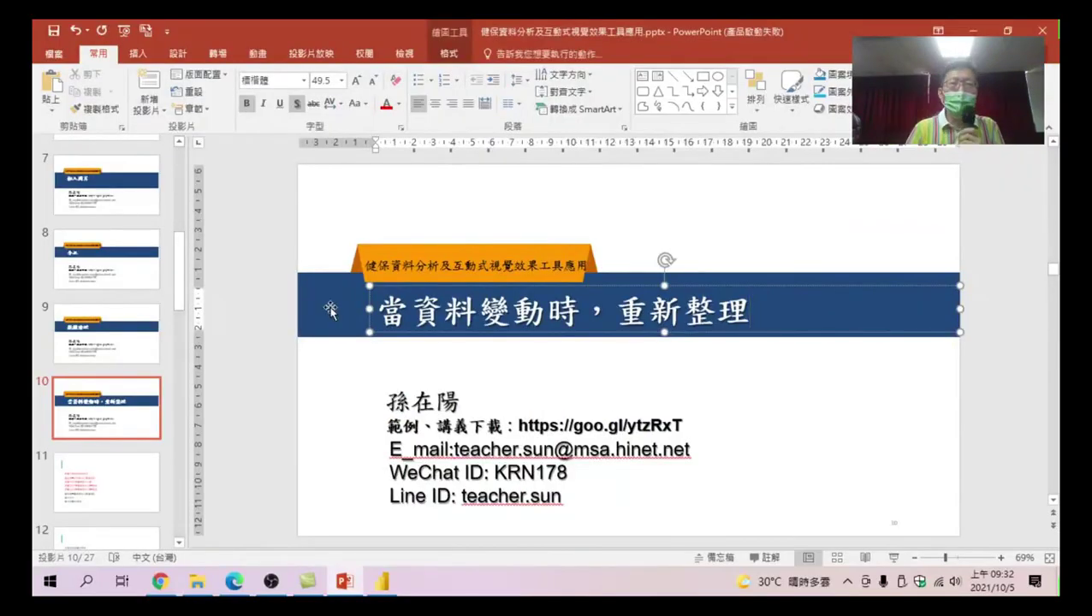
click(381, 582)
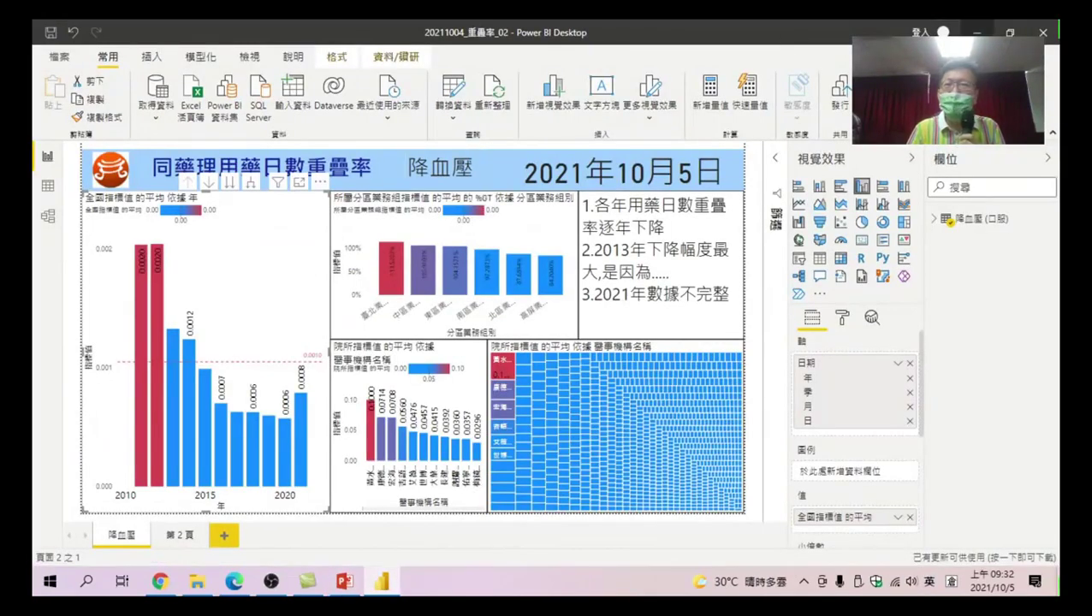
click(974, 33)
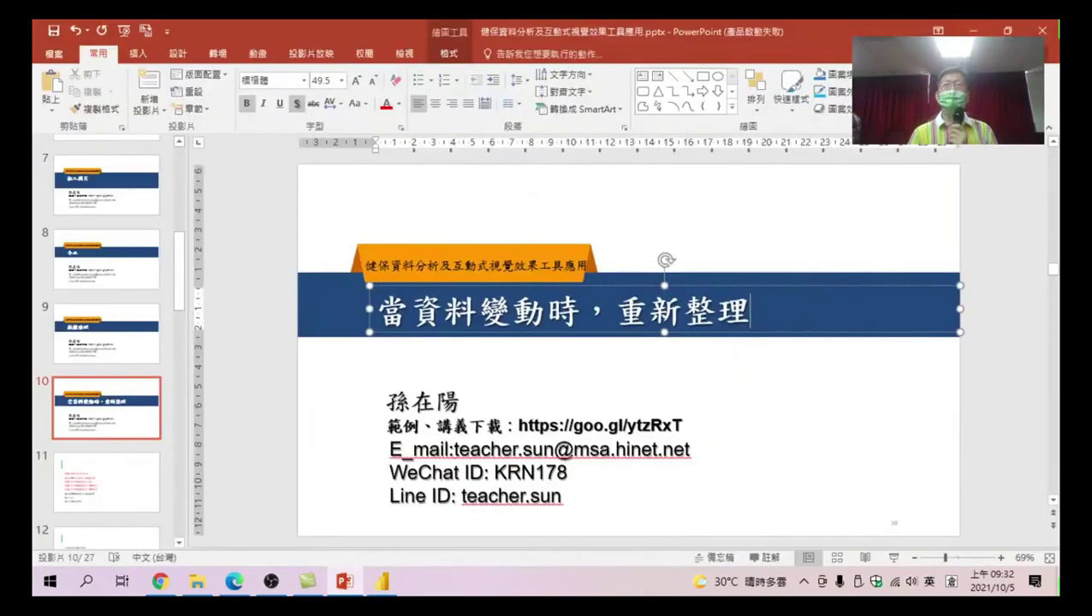
click(973, 31)
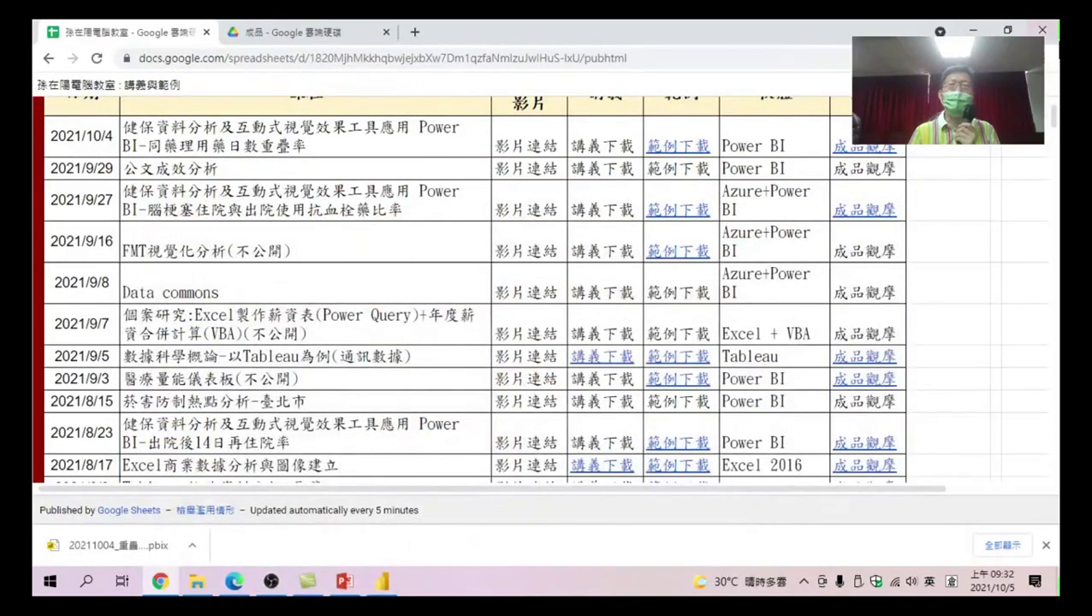
Close the Google Sheets lecture list tab and the remaining Google Drive tab.
click(206, 32)
click(206, 32)
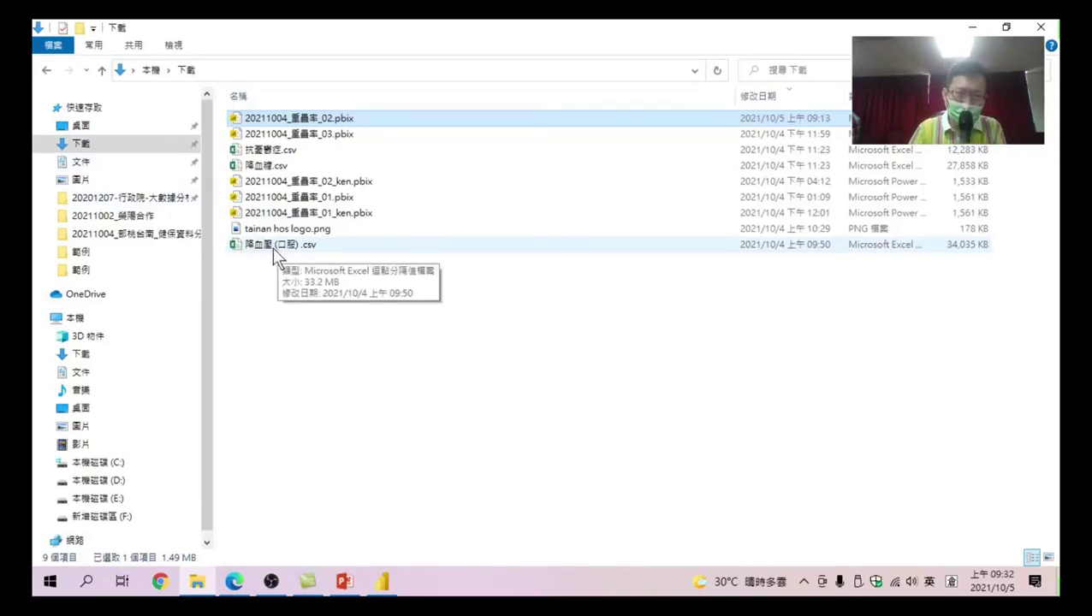
Duplicate 降血壓(口服).csv as 降血壓 (口服) - 複製.csv in Downloads, then reselect the original.
click(272, 246)
right_click(272, 247)
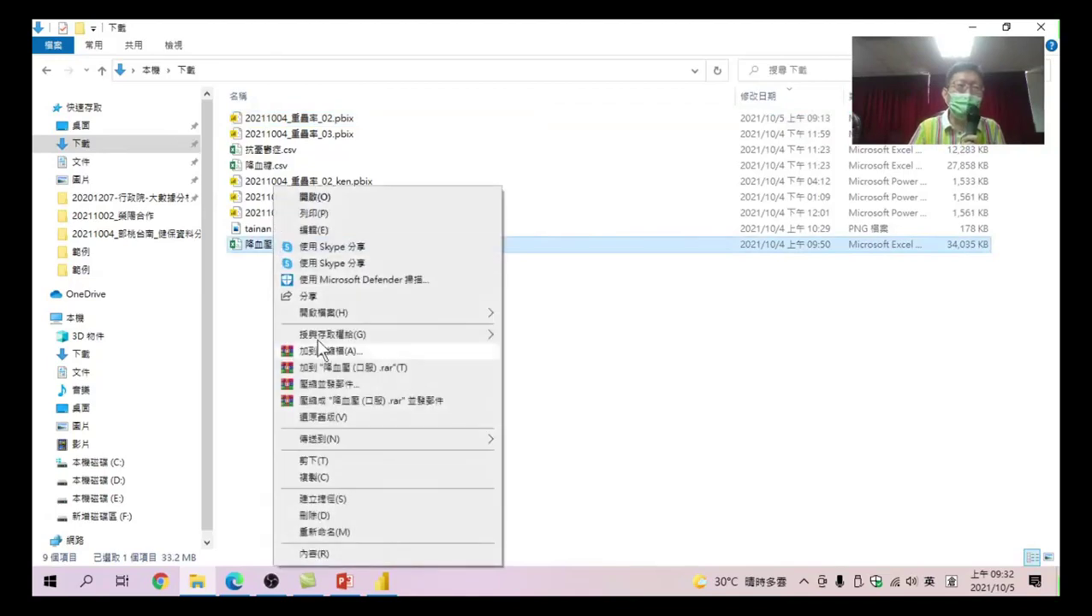
click(328, 476)
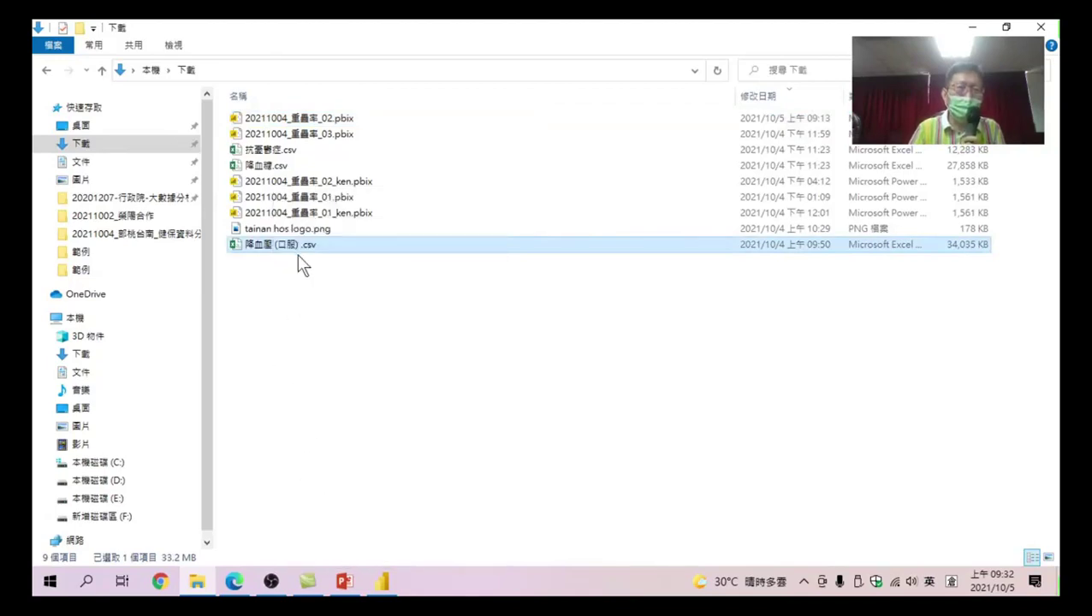
click(296, 334)
right_click(296, 334)
click(343, 439)
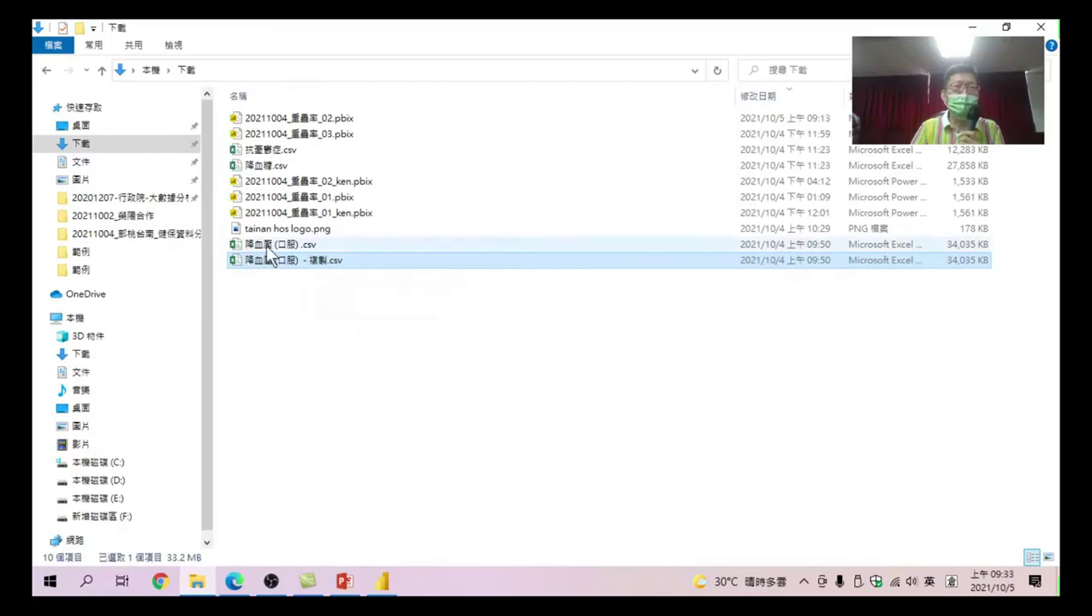
click(295, 329)
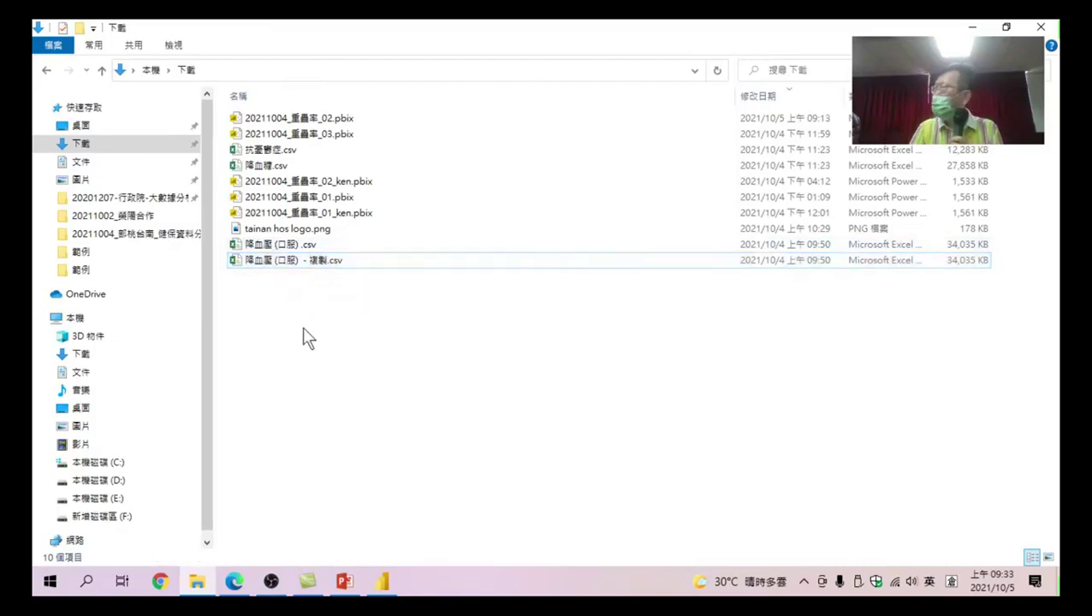
click(270, 247)
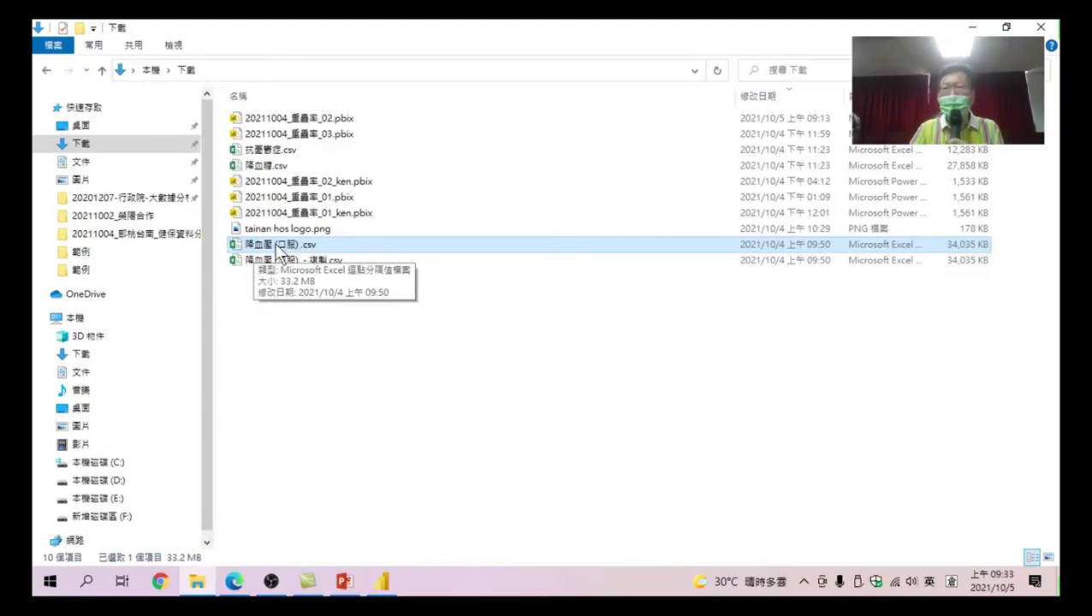
Bring up the 開啟檔案 (Open with) program choices for 降血壓(口服).csv.
right_click(278, 254)
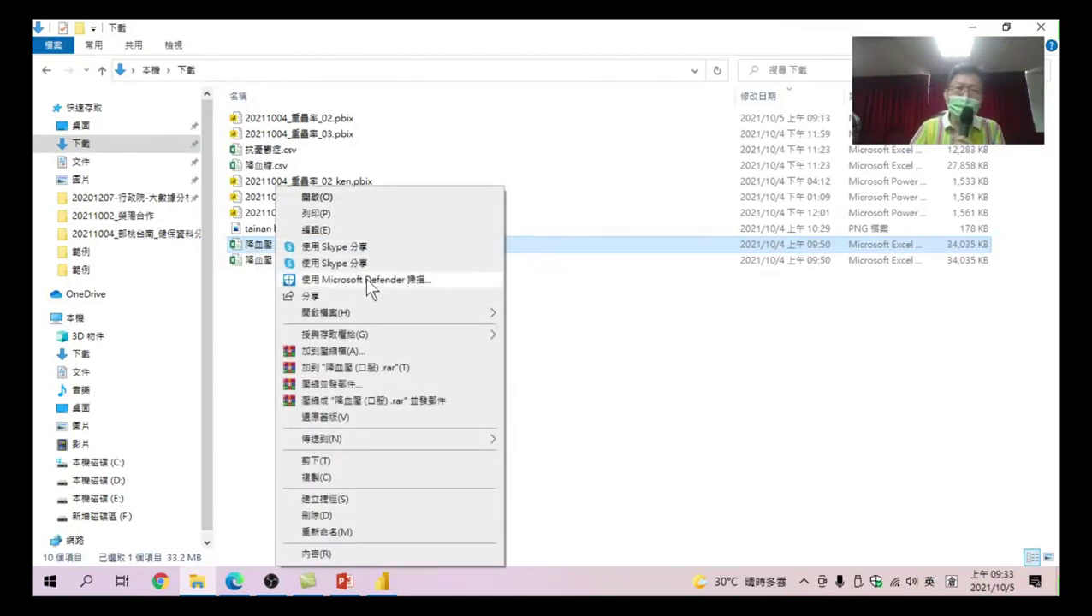
mouse_move(338, 312)
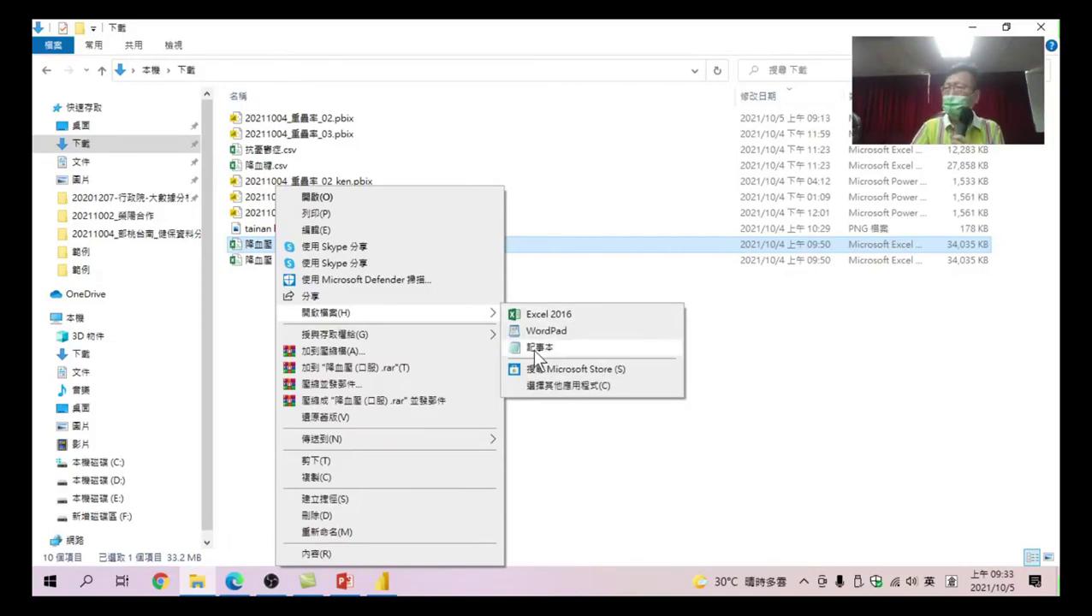
click(245, 334)
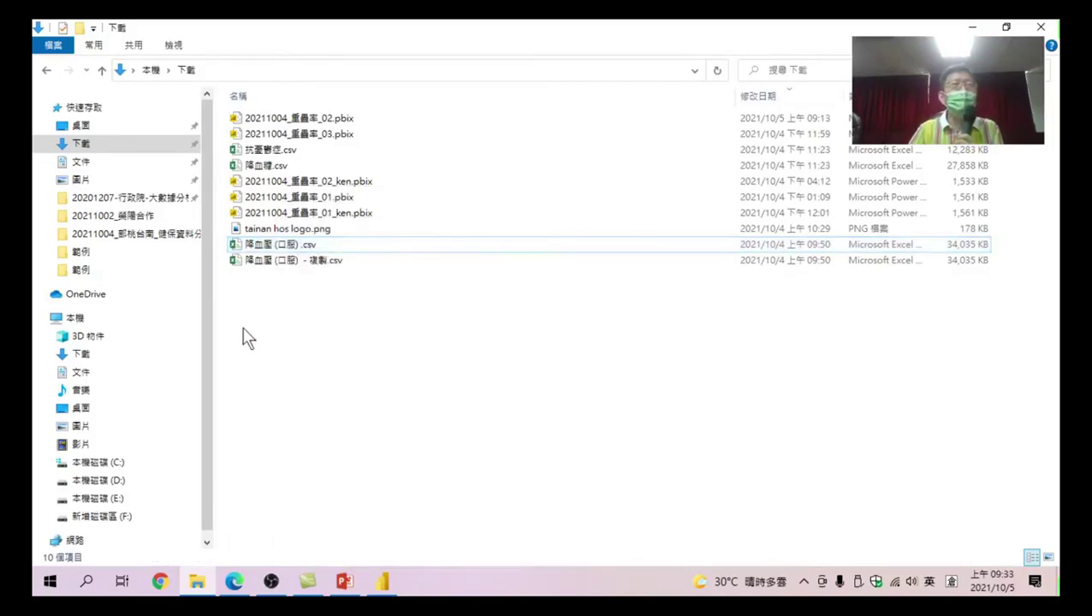
right_click(261, 250)
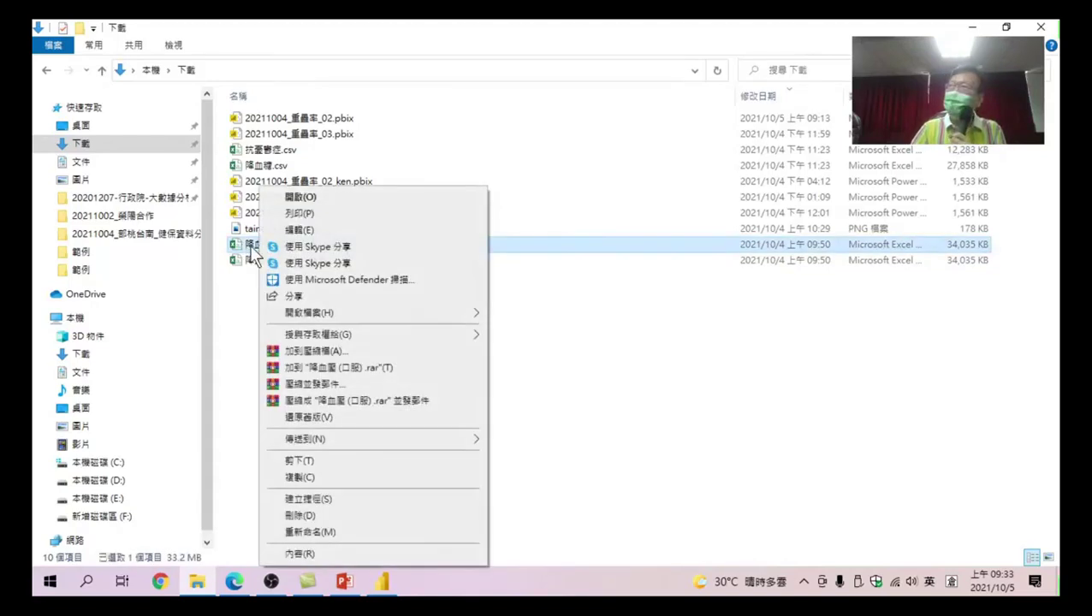
click(245, 301)
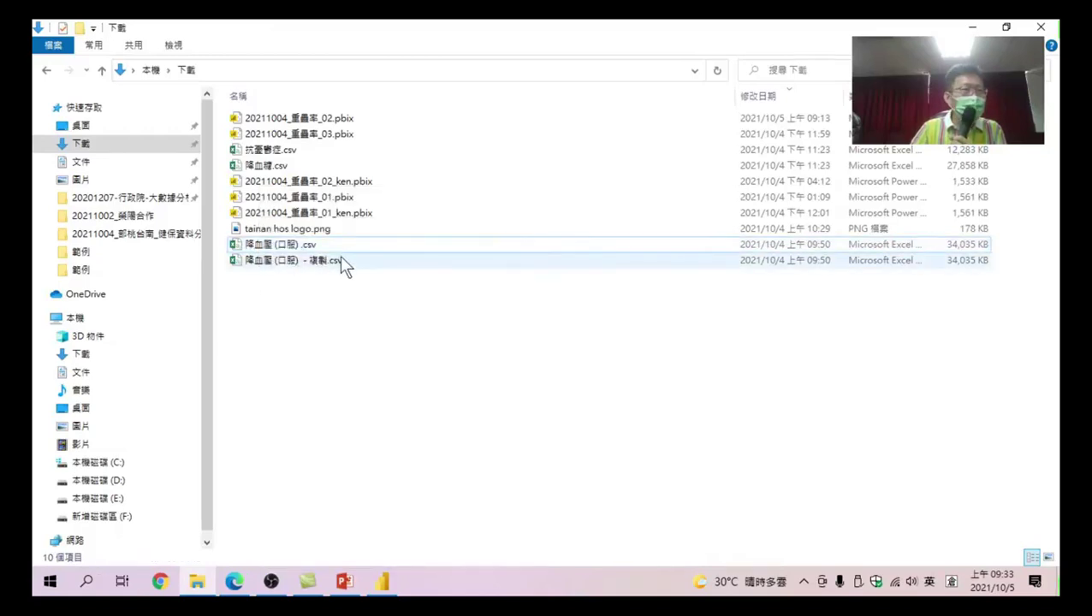
click(271, 247)
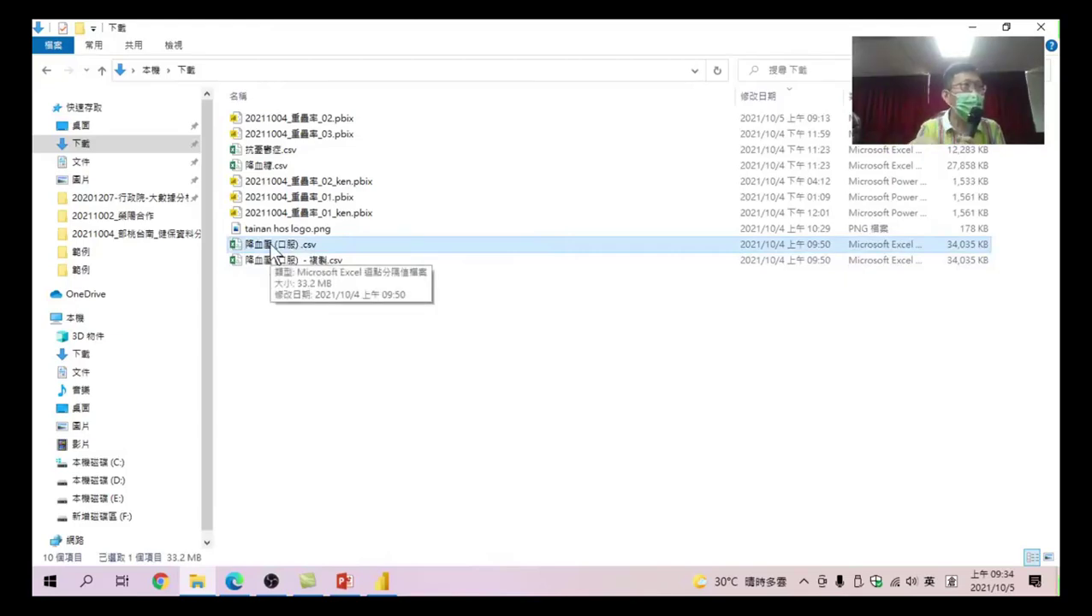
right_click(271, 243)
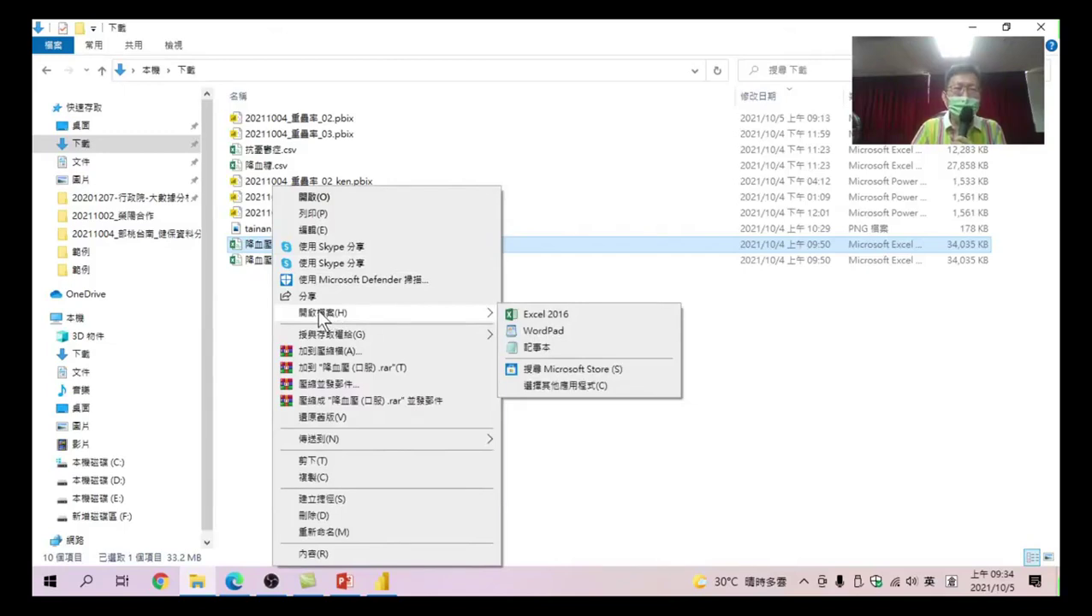
Open the CSV in Notepad, scroll its rows, and select the first 110年第一季 lines.
click(528, 349)
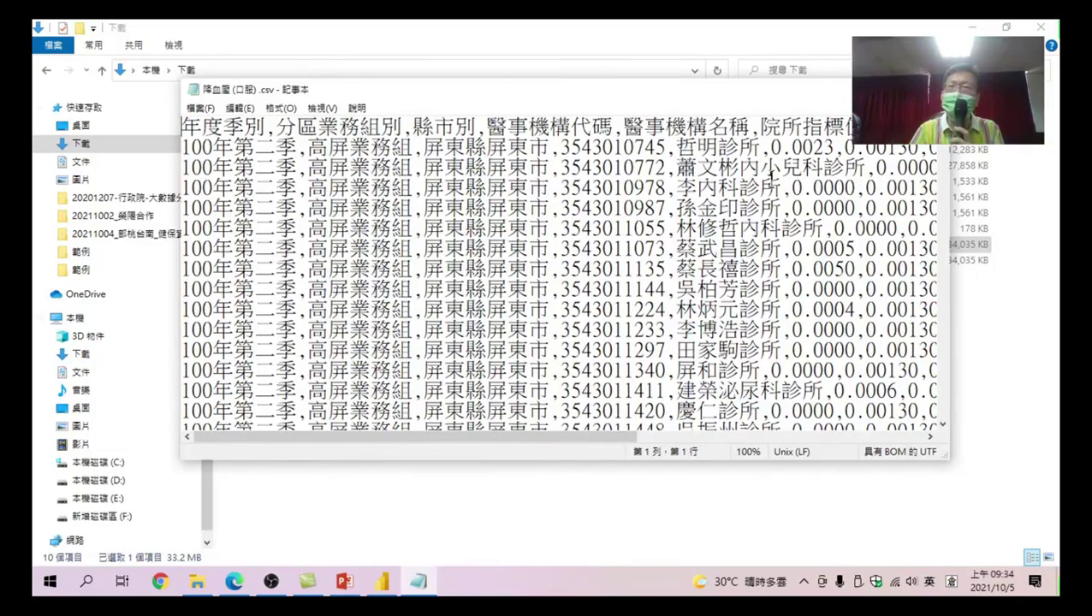
mouse_move(943, 128)
mouse_down()
mouse_move(949, 402)
mouse_move(948, 374)
mouse_up()
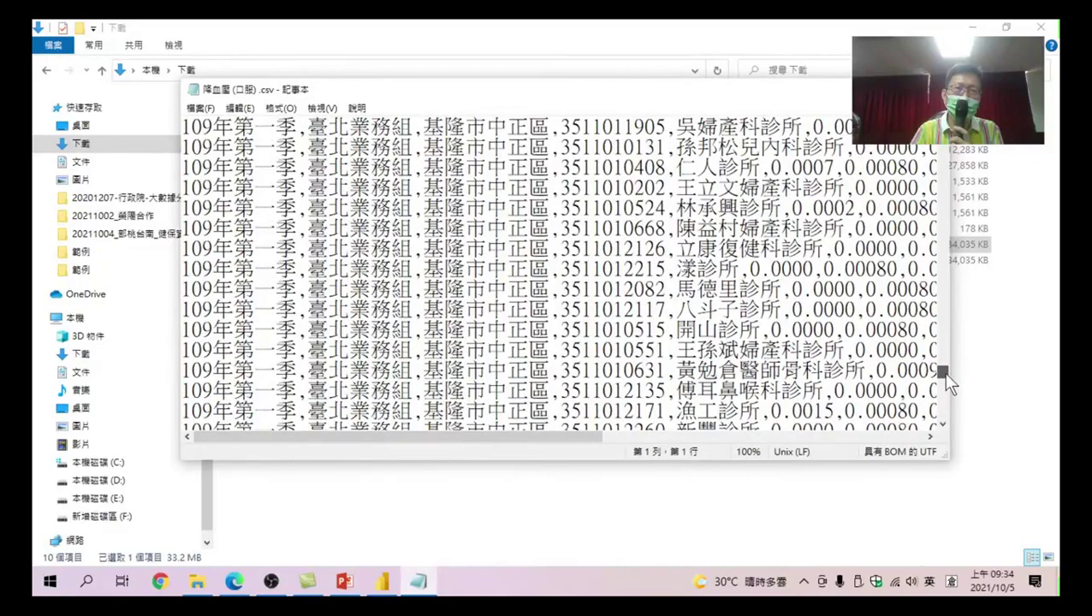
drag(943, 372, 942, 385)
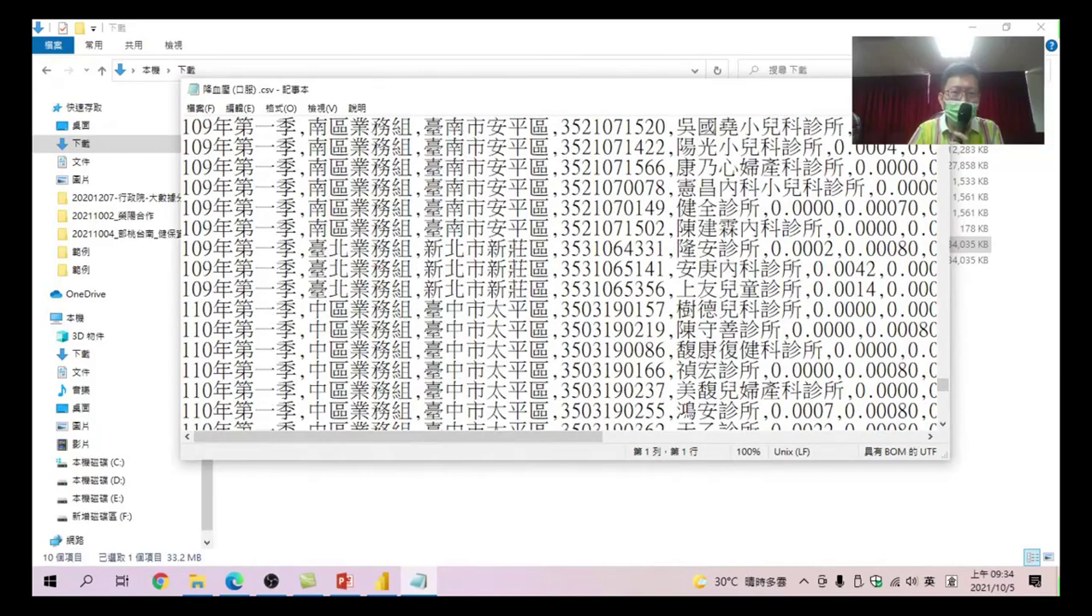
drag(182, 309, 296, 329)
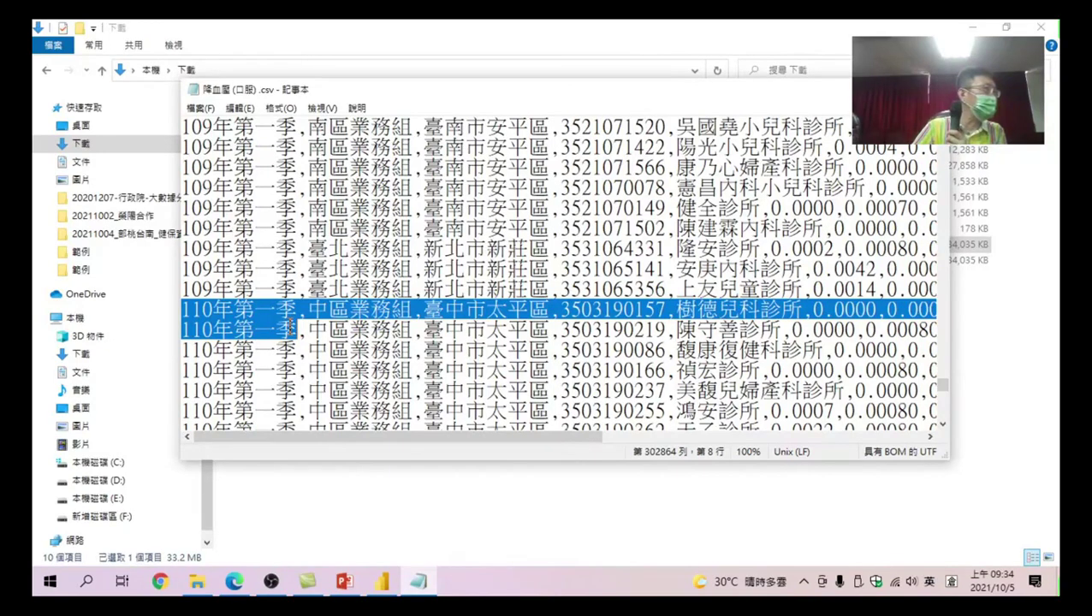
drag(291, 326, 355, 364)
scroll(356, 364, down, 4)
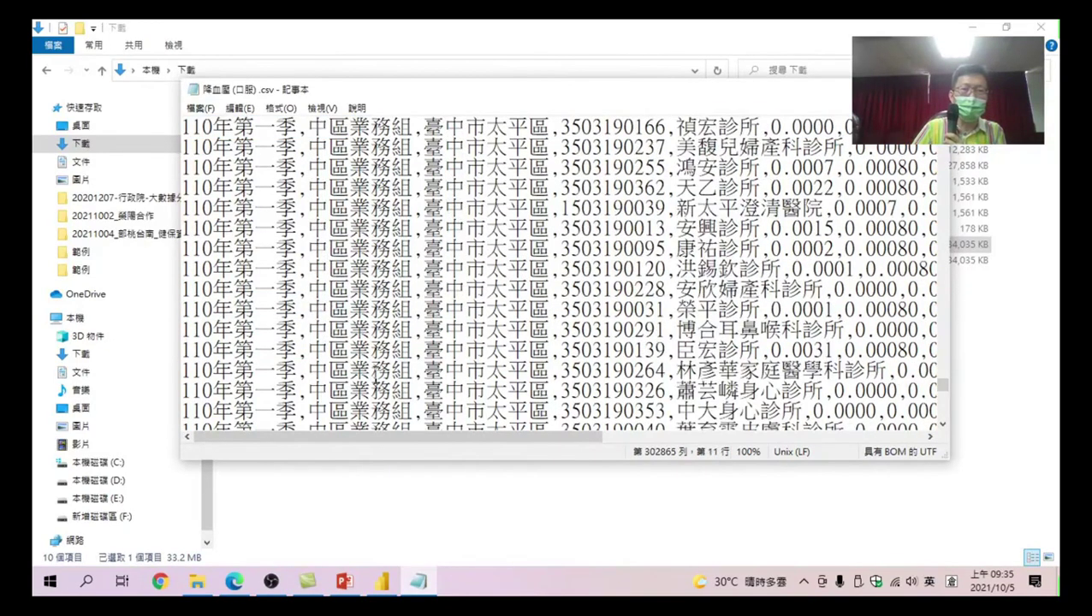
scroll(377, 375, down, 3)
scroll(597, 363, down, 5)
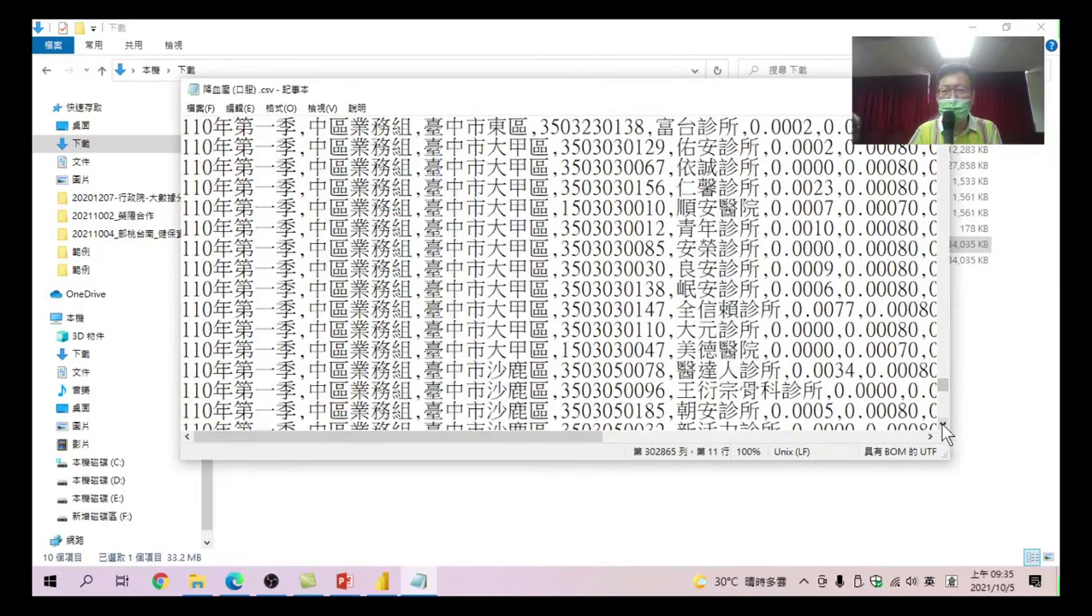
drag(942, 425, 943, 425)
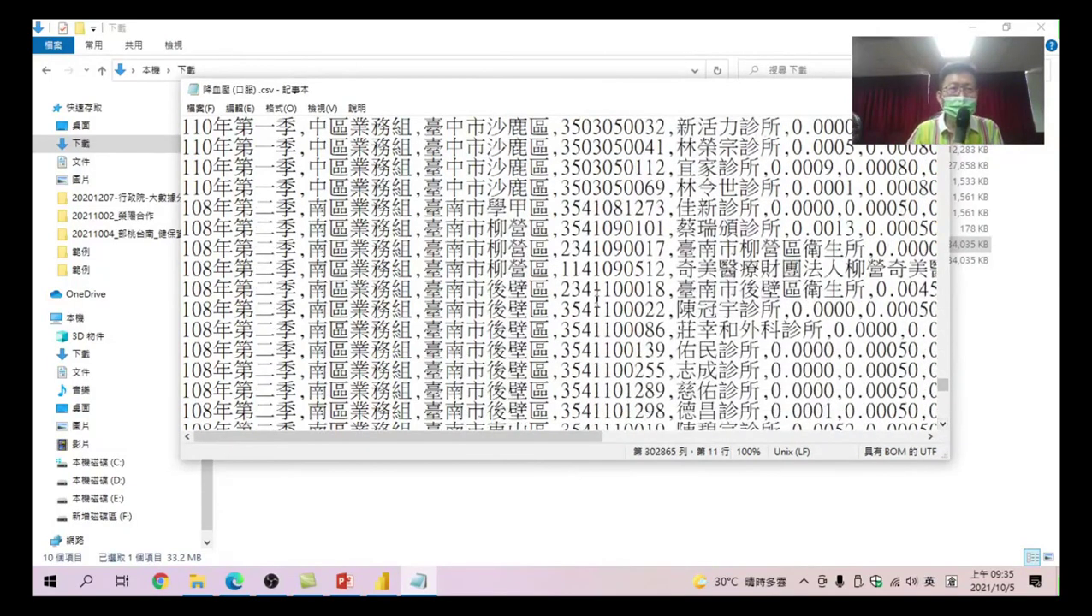
scroll(596, 297, up, 2)
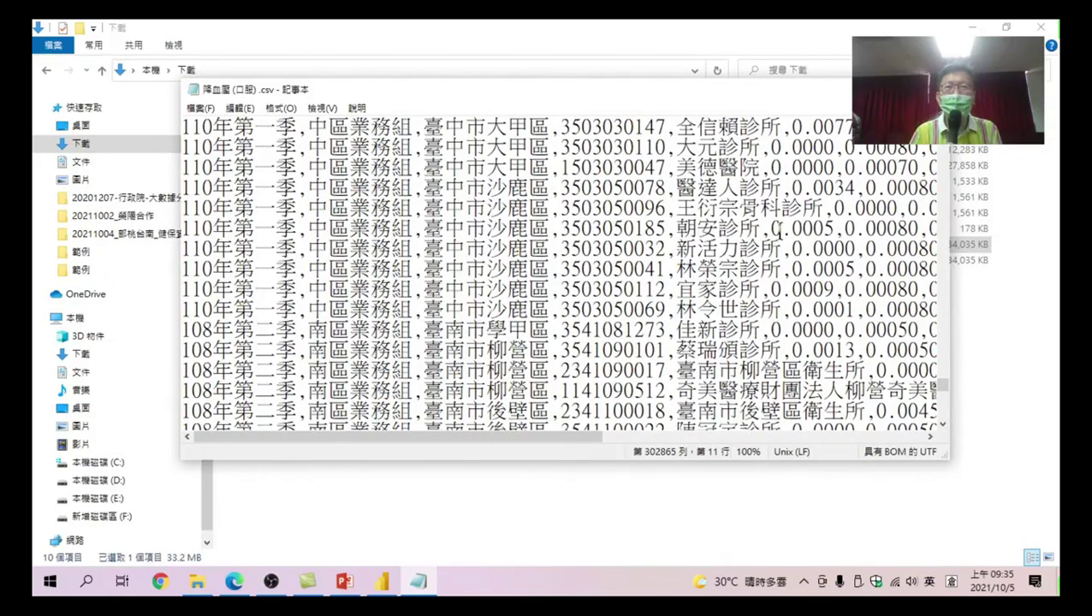
Look over the Edit and Format menus without changes, then close Notepad.
click(236, 111)
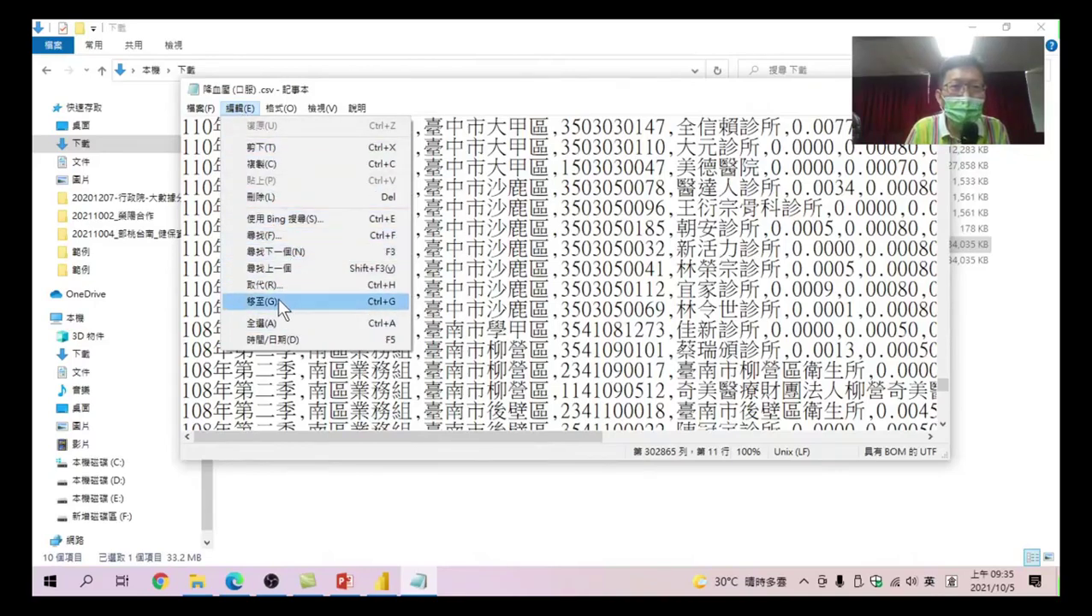
mouse_move(281, 108)
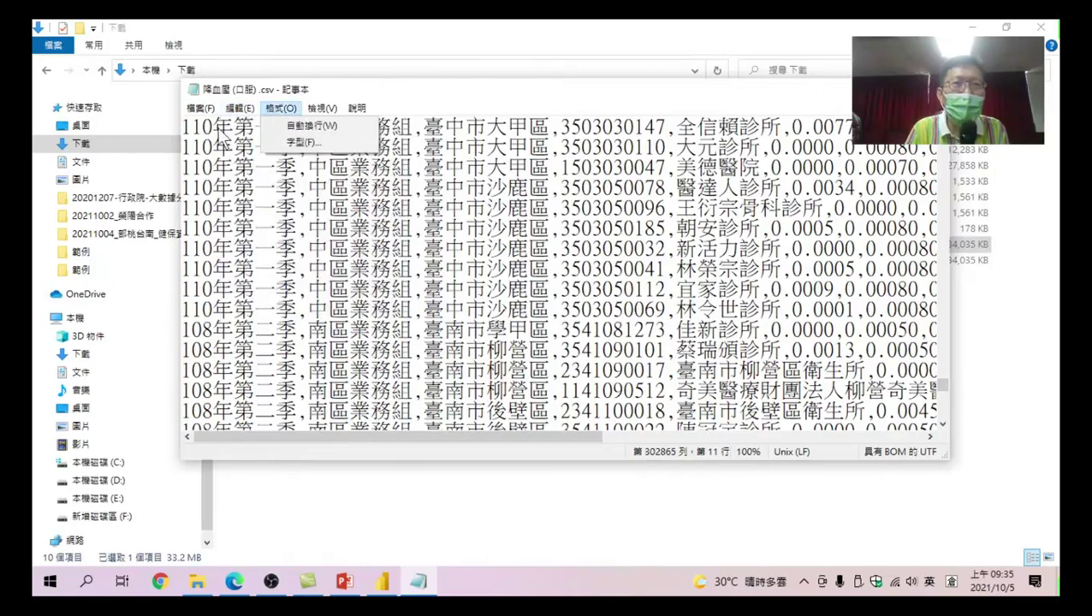
click(200, 107)
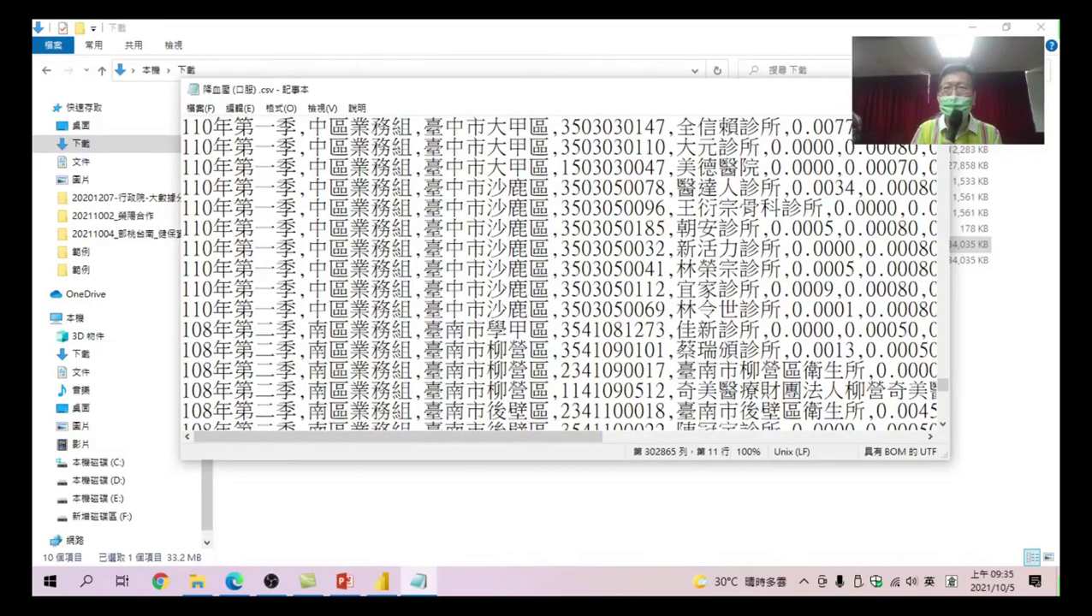
key(alt+F4)
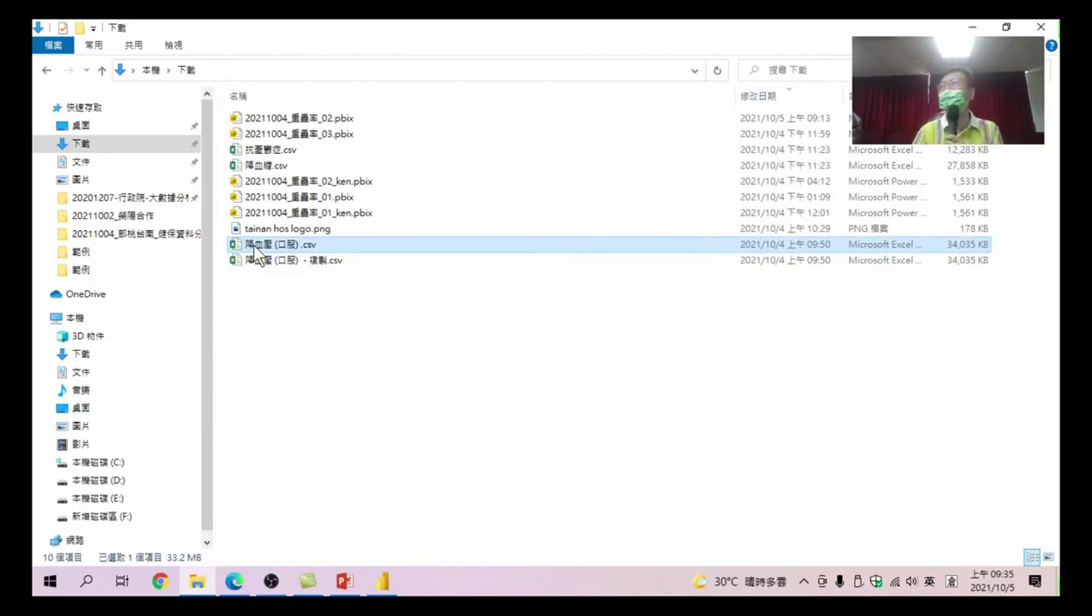
Reopen 降血壓 (口服).csv in Notepad (記事本) through Open with.
mouse_move(246, 243)
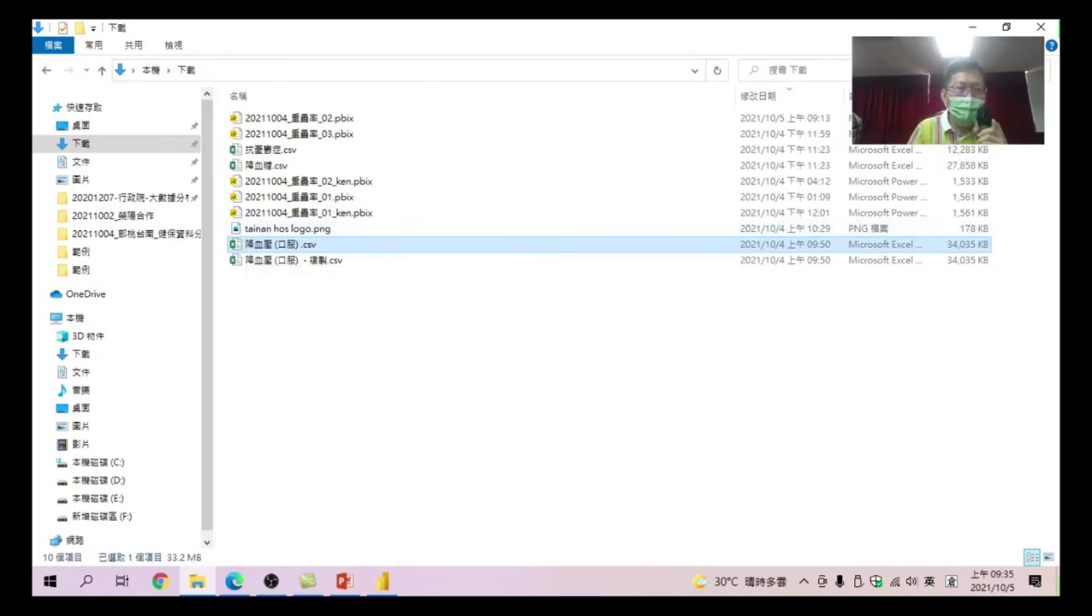
right_click(236, 244)
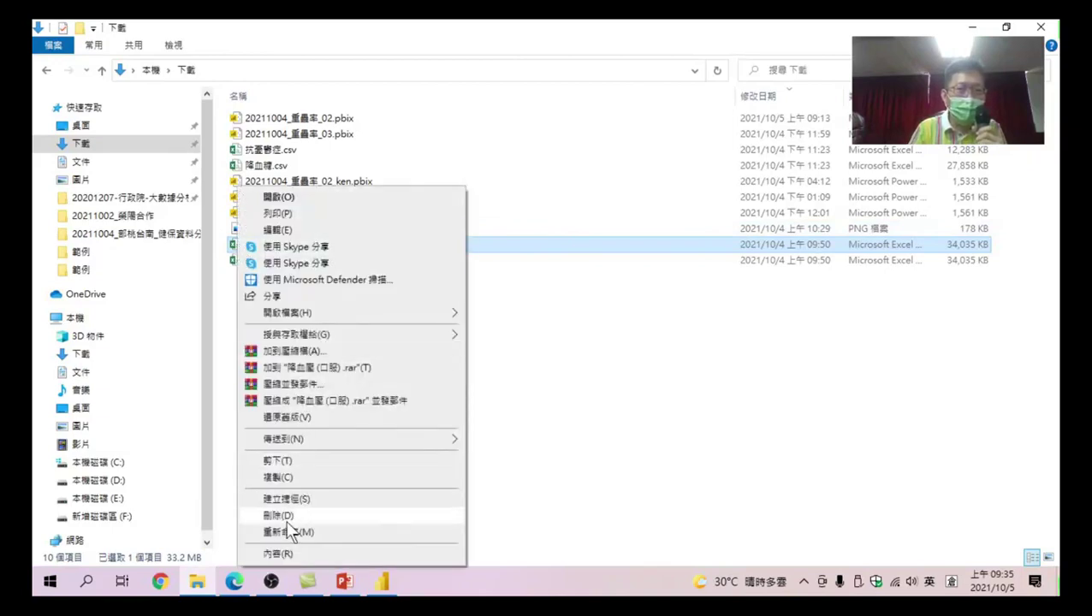
mouse_move(290, 310)
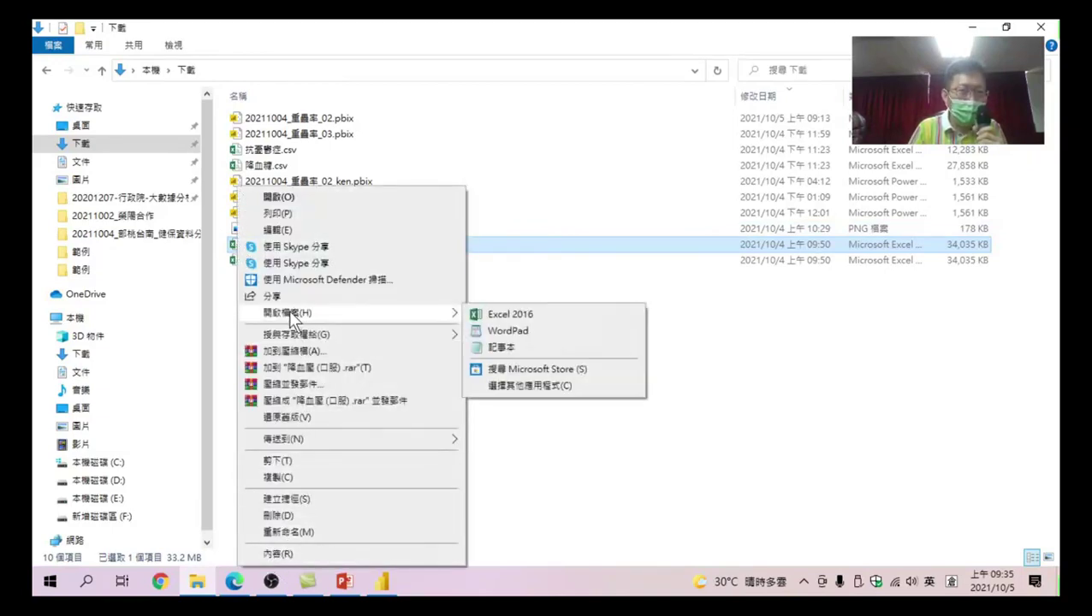
click(497, 347)
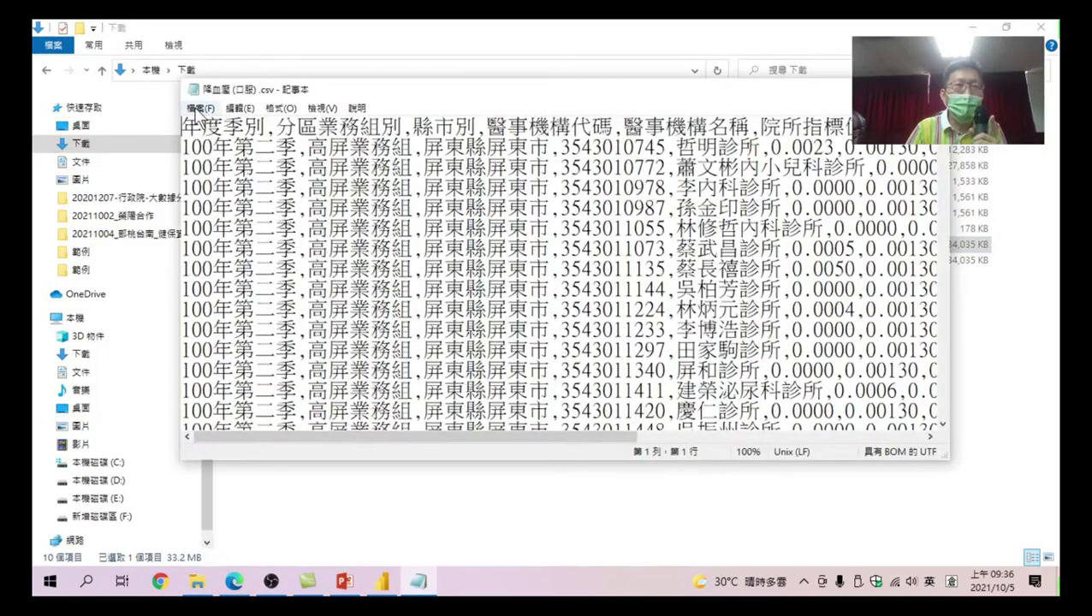
click(199, 110)
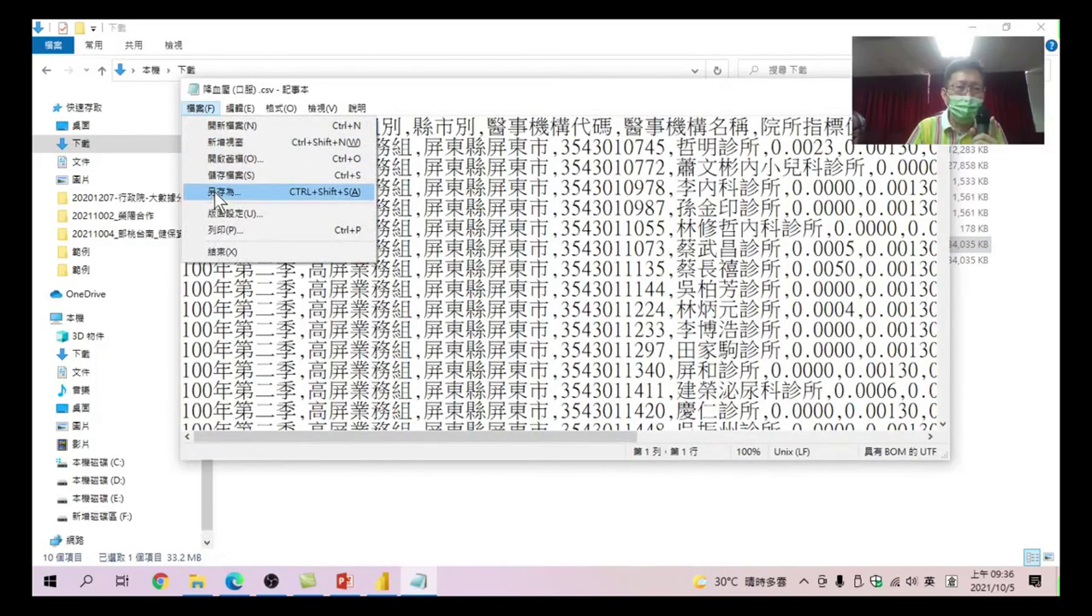
Check the UTF-8 encoding options in Save As, cancel, and close Notepad unsaved.
click(219, 196)
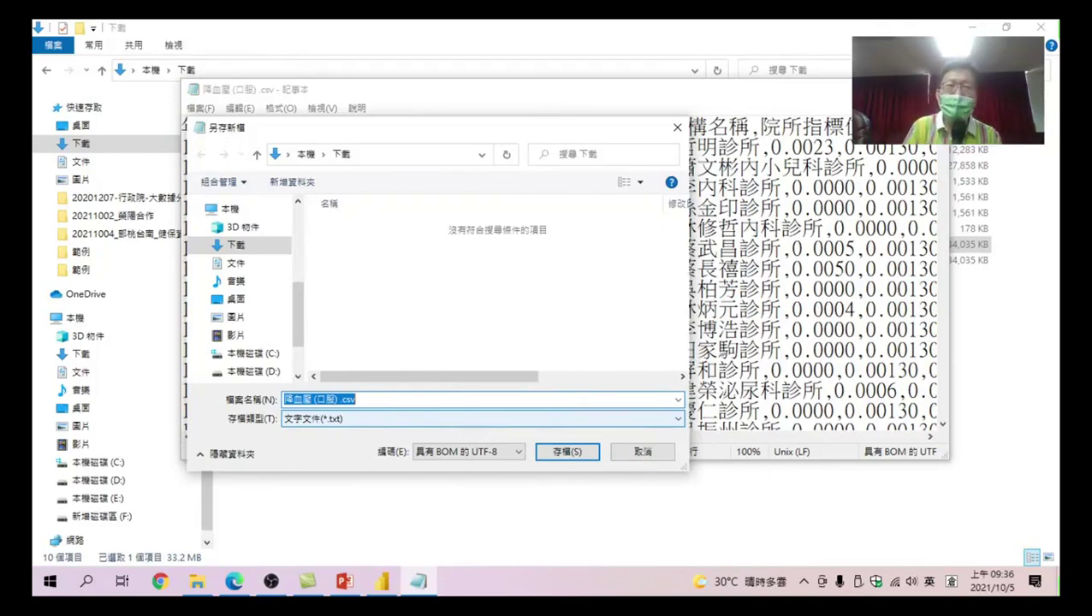
click(494, 452)
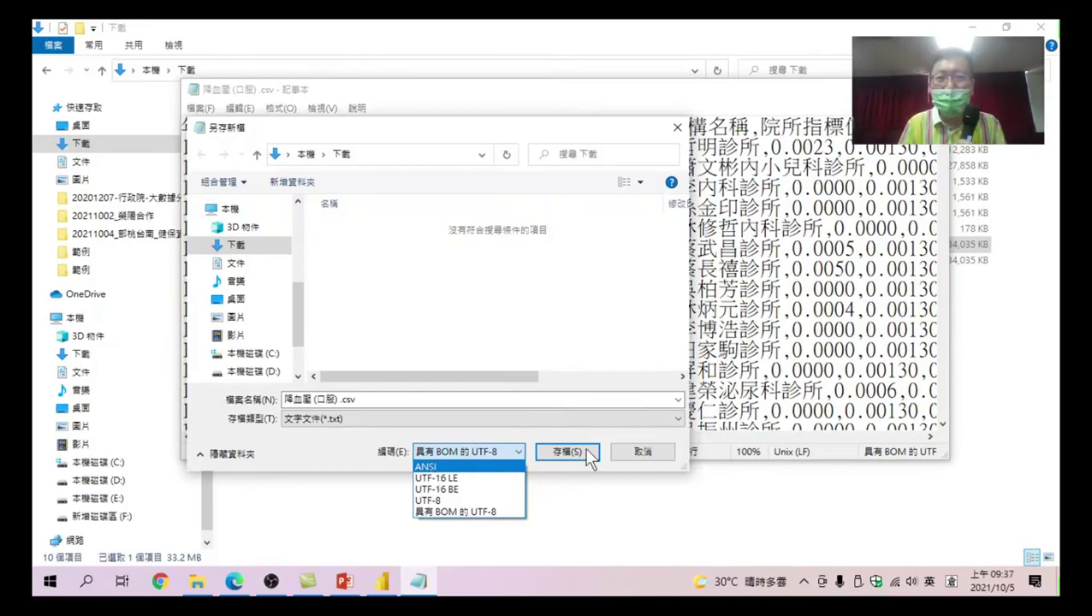
click(648, 454)
click(646, 454)
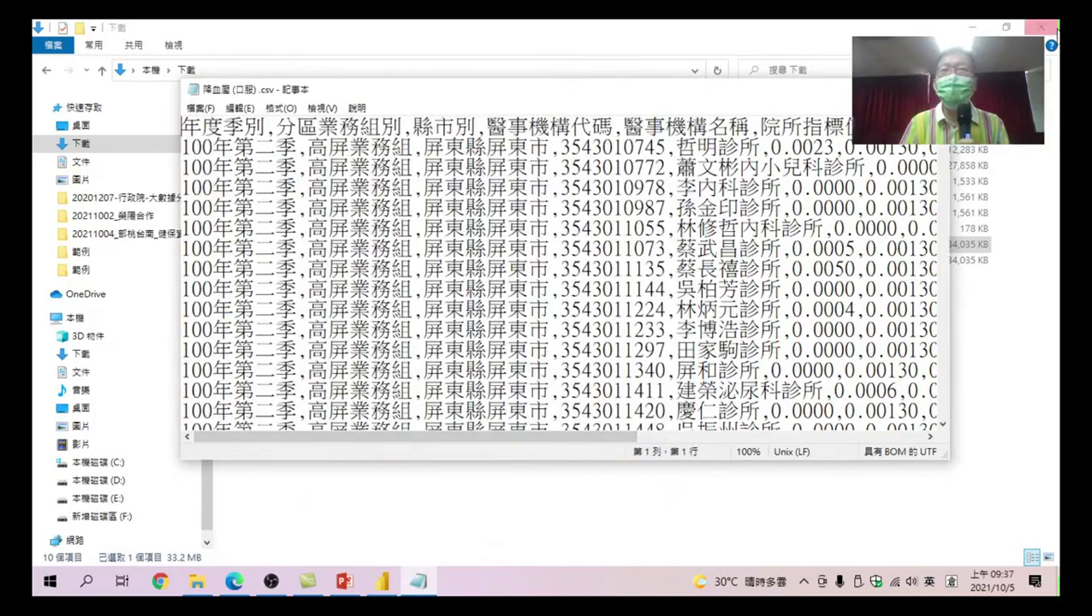
key(alt+F4)
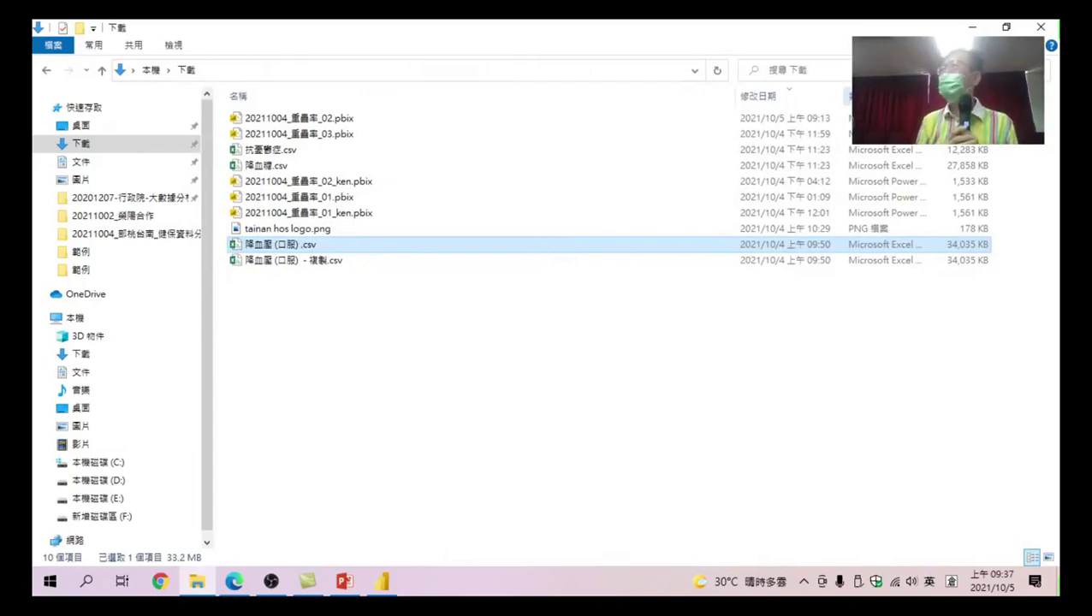
Open 降血壓 (口服).csv in Excel and dismiss the Office activation notice.
double_click(271, 246)
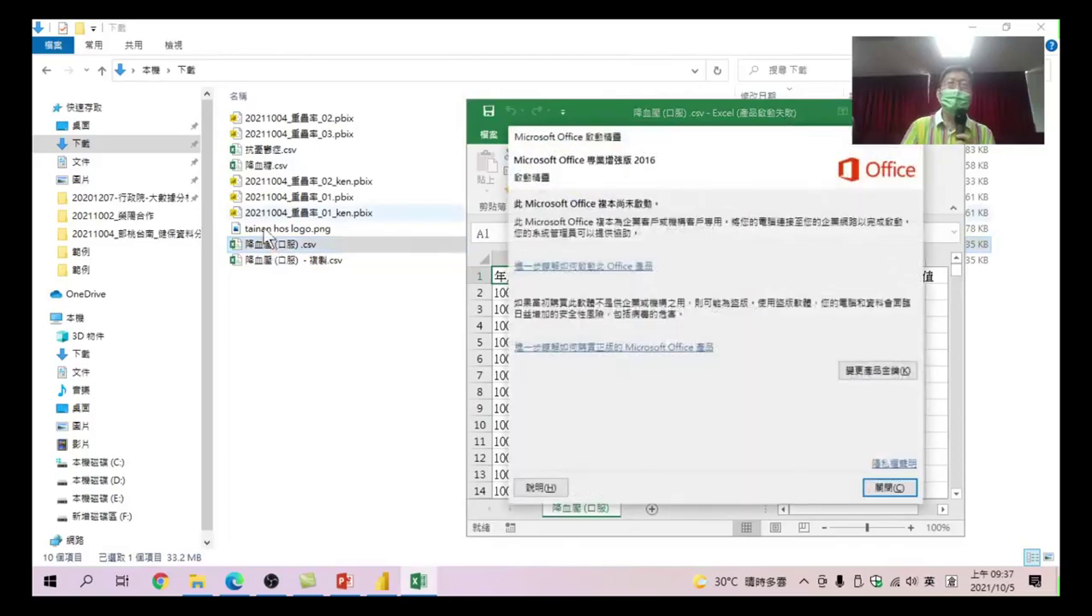
click(891, 488)
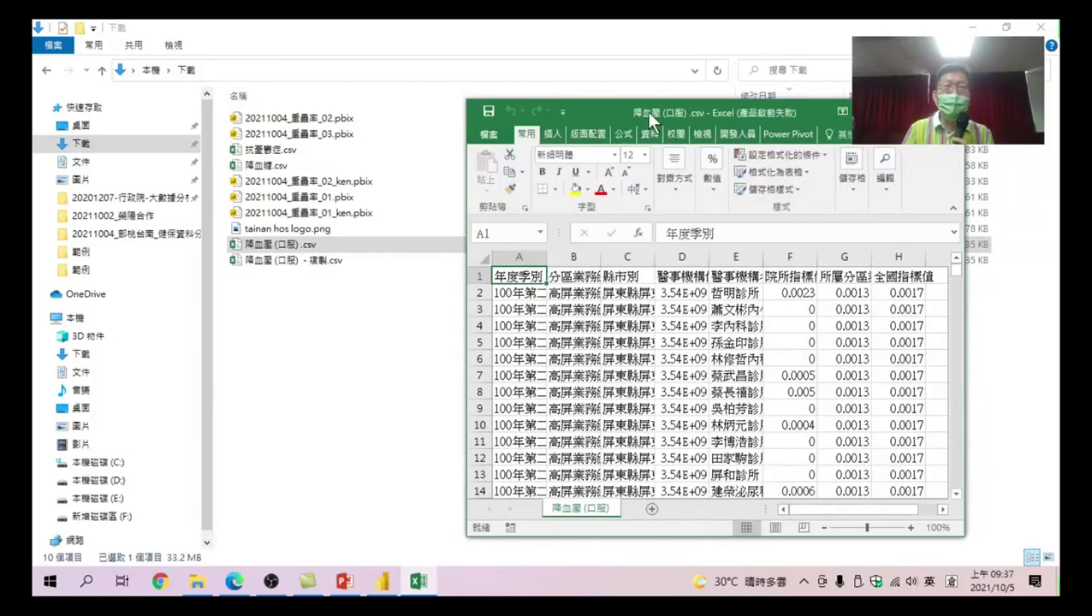
Move the Excel window to the top-left and maximize it.
drag(647, 112, 544, 327)
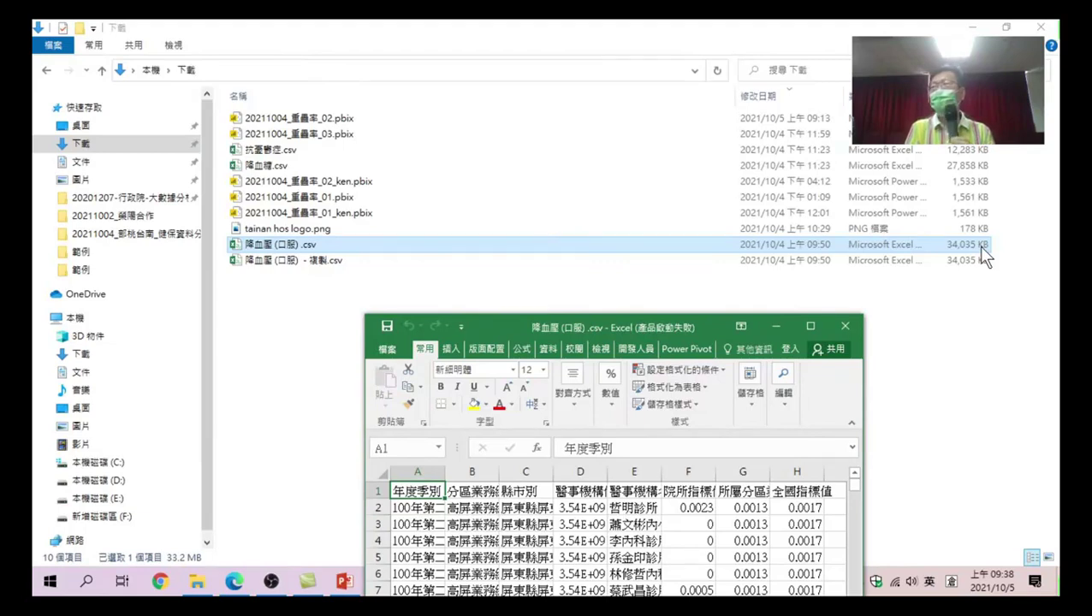
click(822, 318)
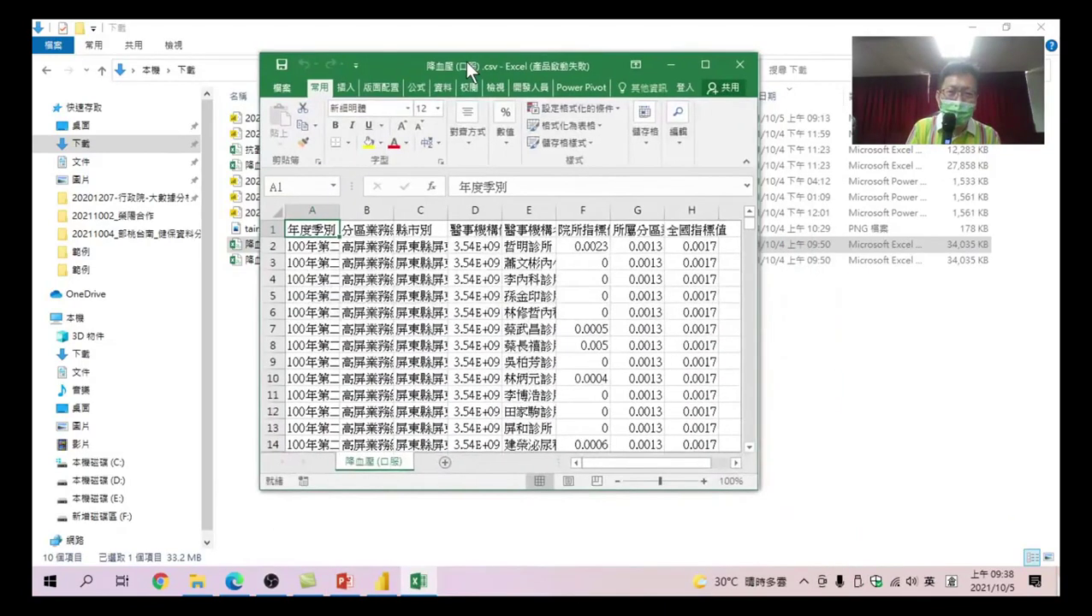
drag(575, 326, 459, 80)
click(697, 80)
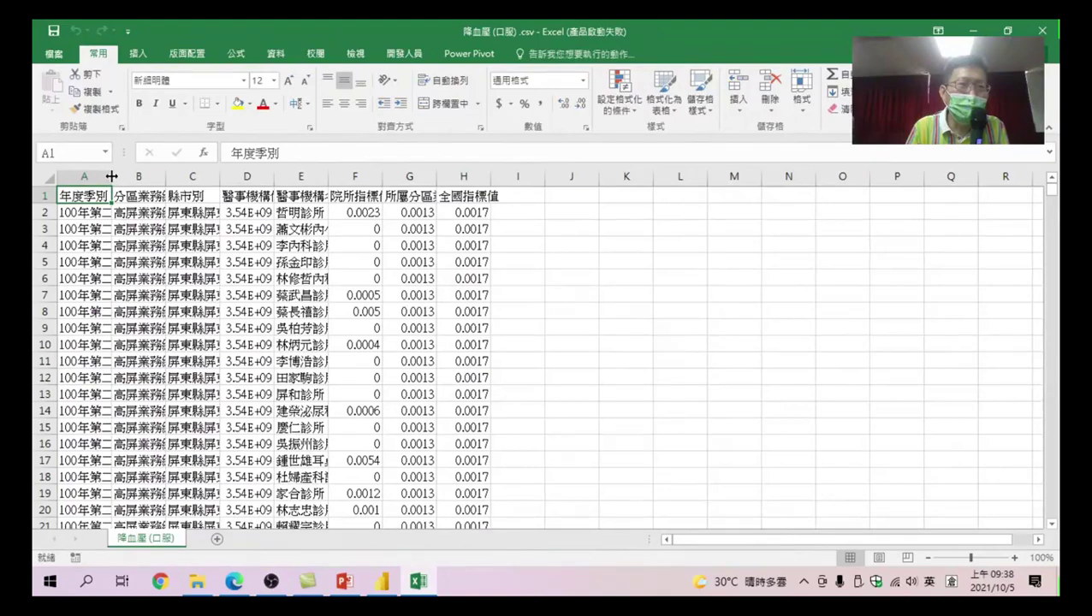
Autofit column A to its quarter labels and sort all rows A to Z by 年度季別.
double_click(111, 176)
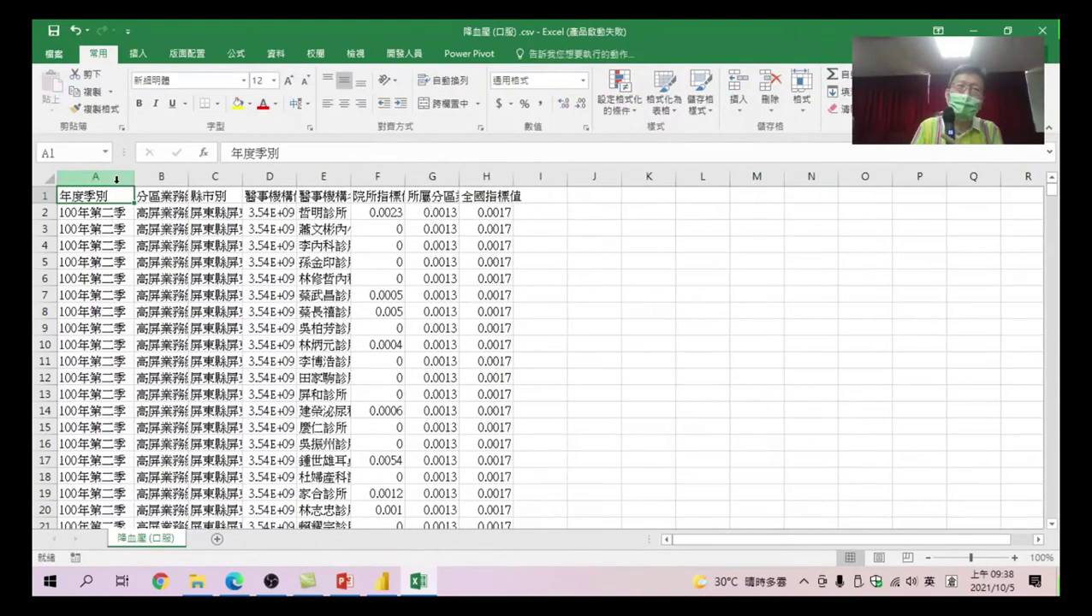
click(95, 216)
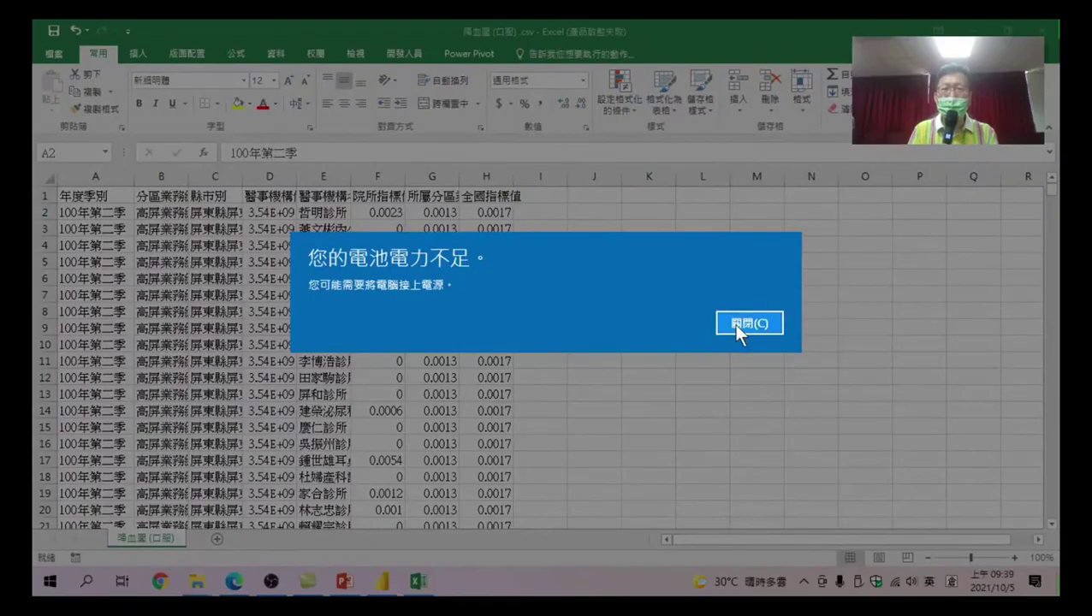
click(734, 324)
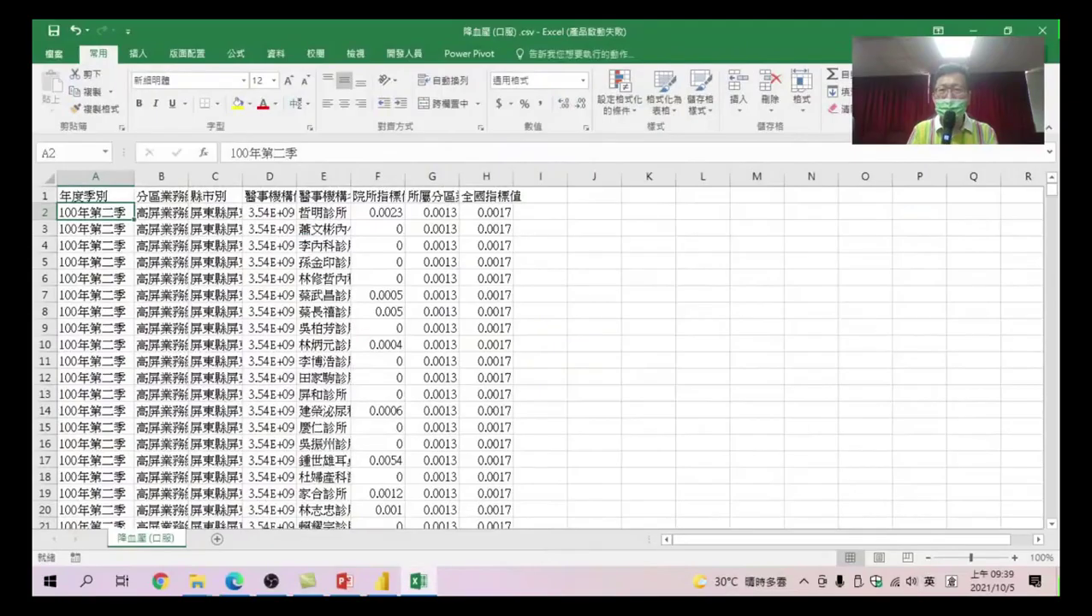
click(907, 99)
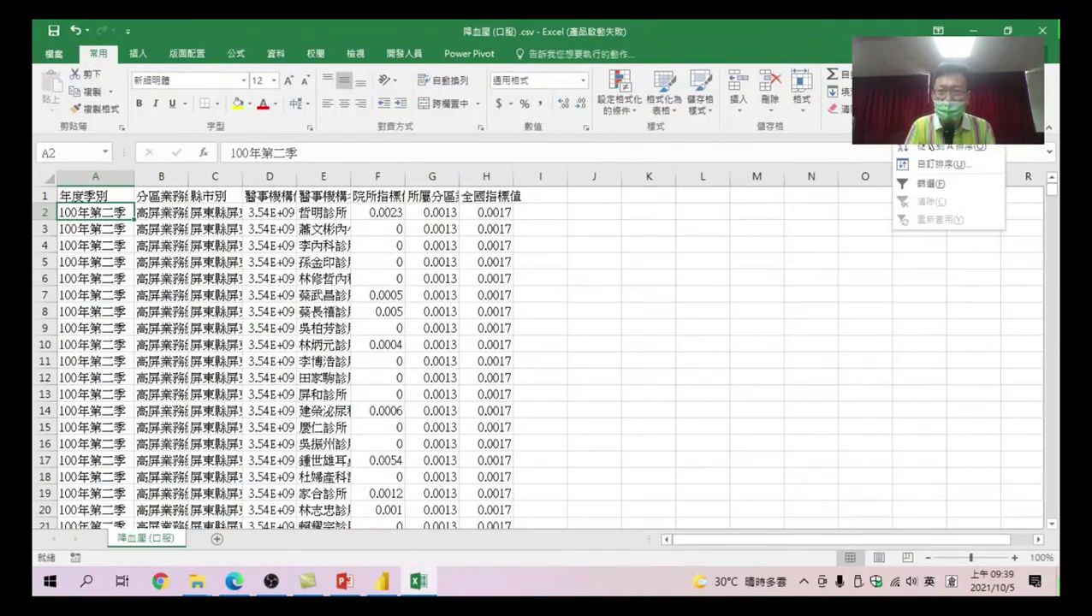
click(937, 147)
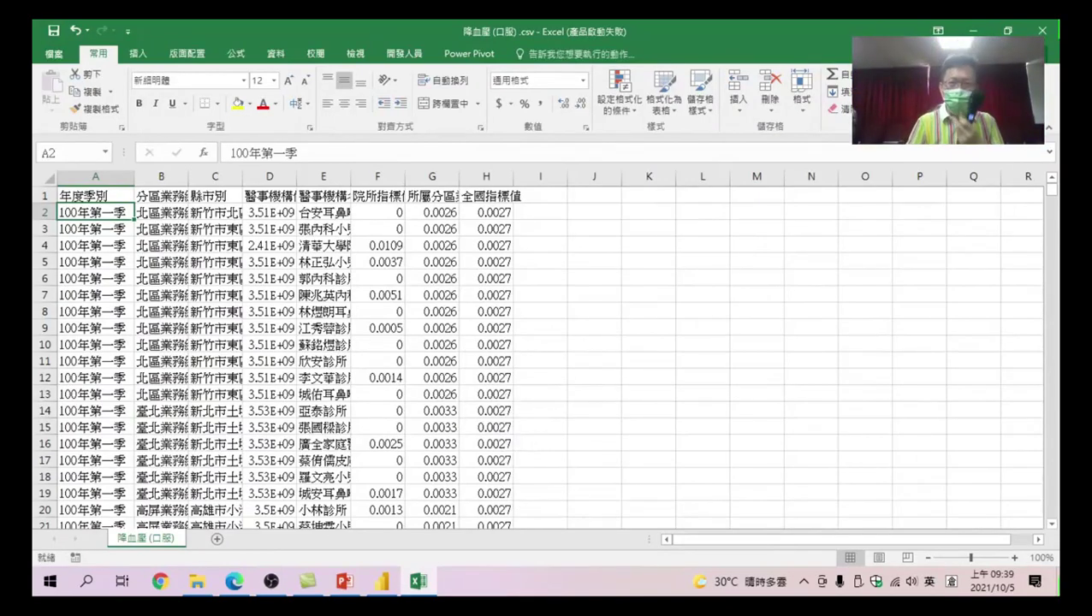
Scroll down to row 326376, where the first 110年第一季 record follows the last 109年第四季 row.
drag(1053, 197, 1043, 458)
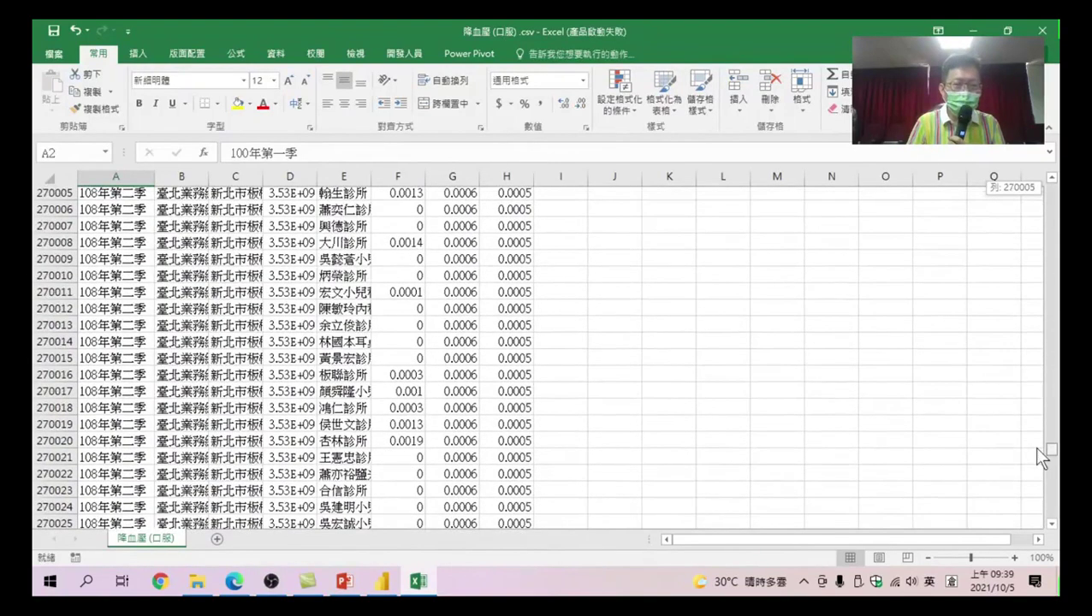
scroll(1040, 456, down, 7)
scroll(1040, 457, down, 7)
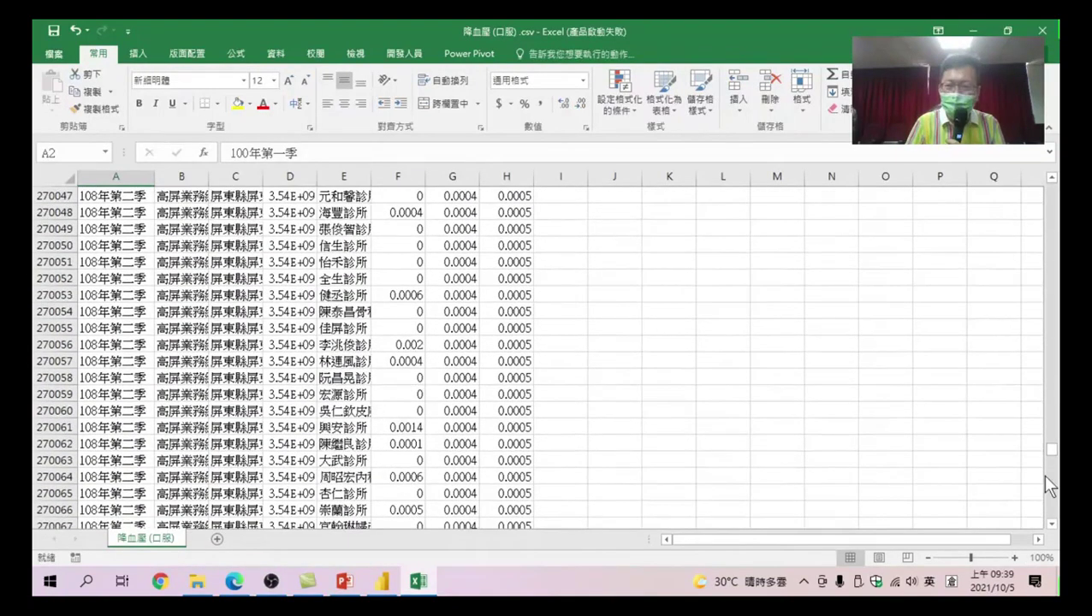
scroll(1050, 485, down, 20)
scroll(1049, 485, down, 20)
scroll(1053, 492, down, 20)
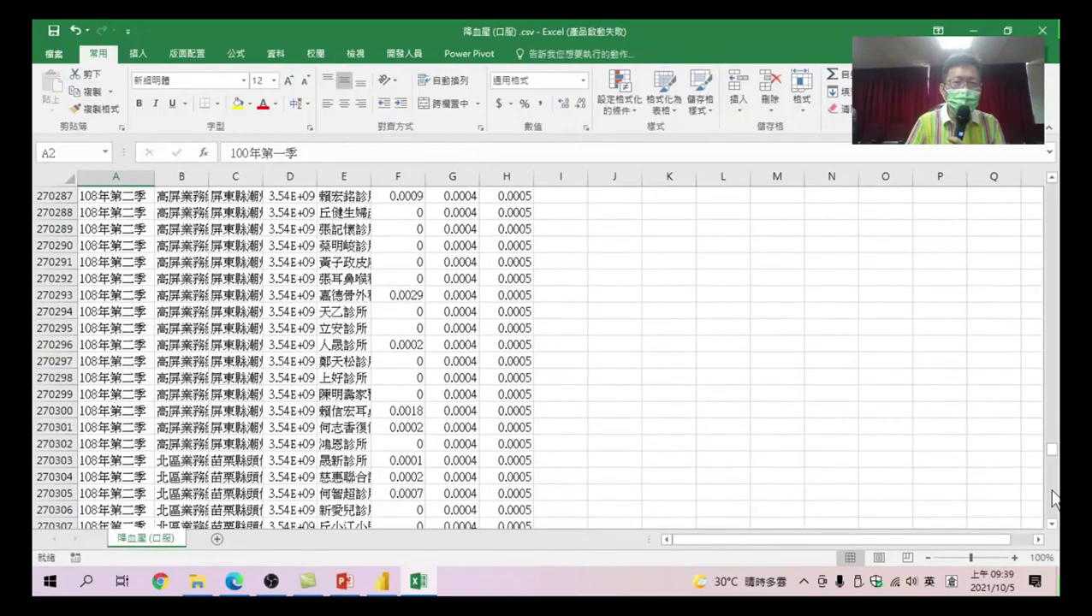
scroll(1053, 492, down, 20)
scroll(1055, 500, down, 20)
scroll(1055, 501, down, 20)
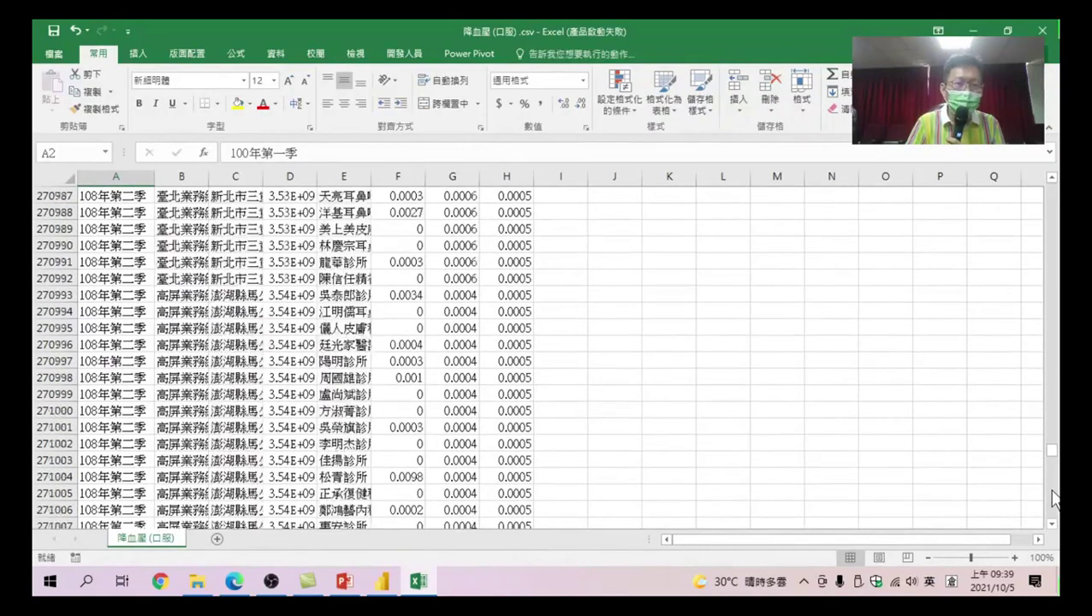
scroll(1055, 501, down, 15)
scroll(1054, 500, down, 20)
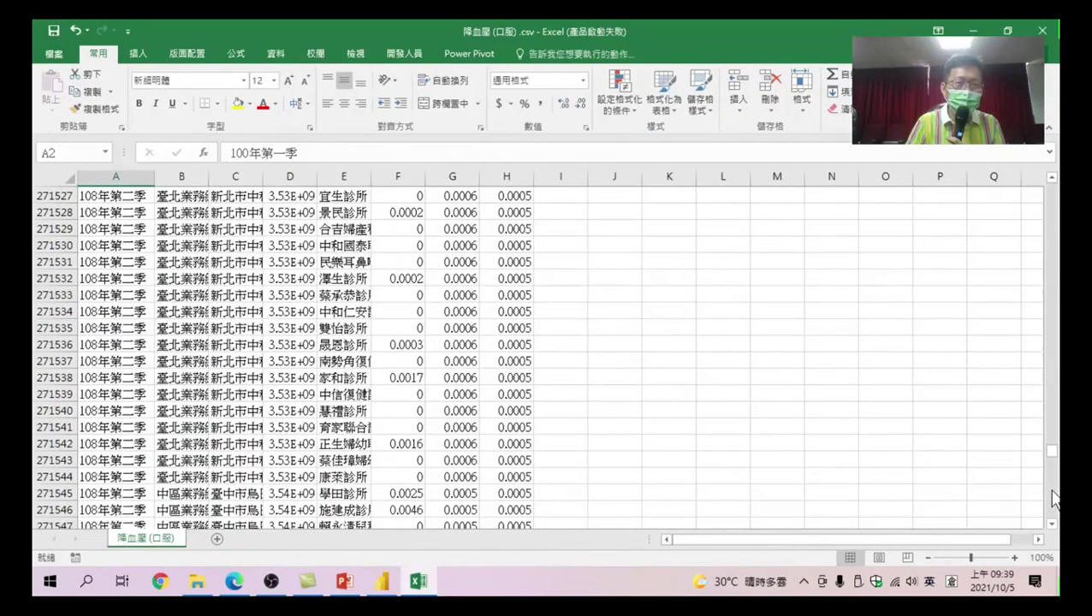
scroll(1055, 501, down, 20)
scroll(1054, 501, down, 20)
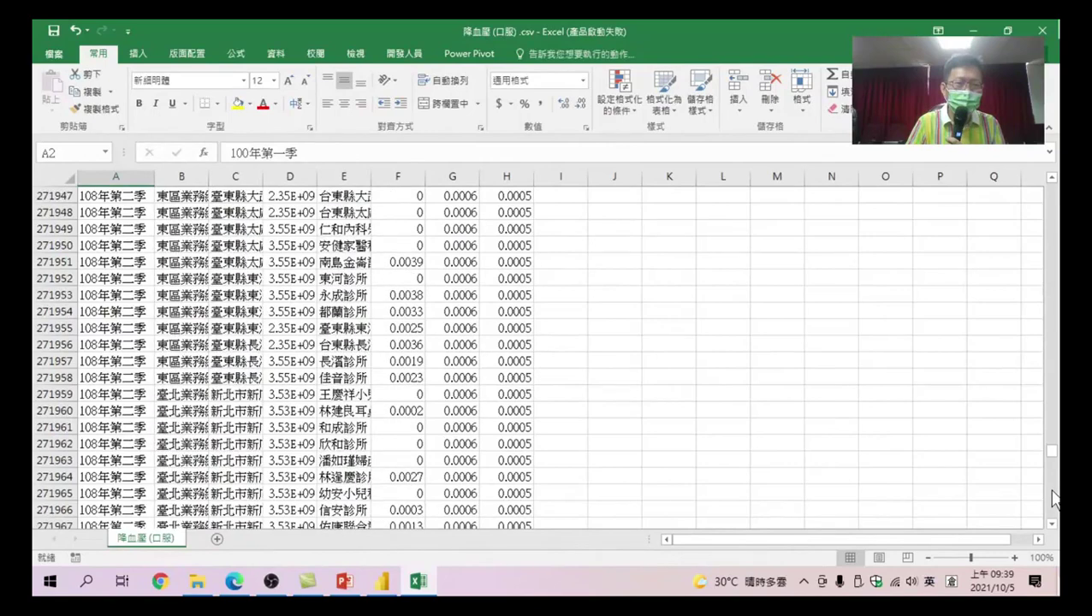
scroll(1054, 500, down, 20)
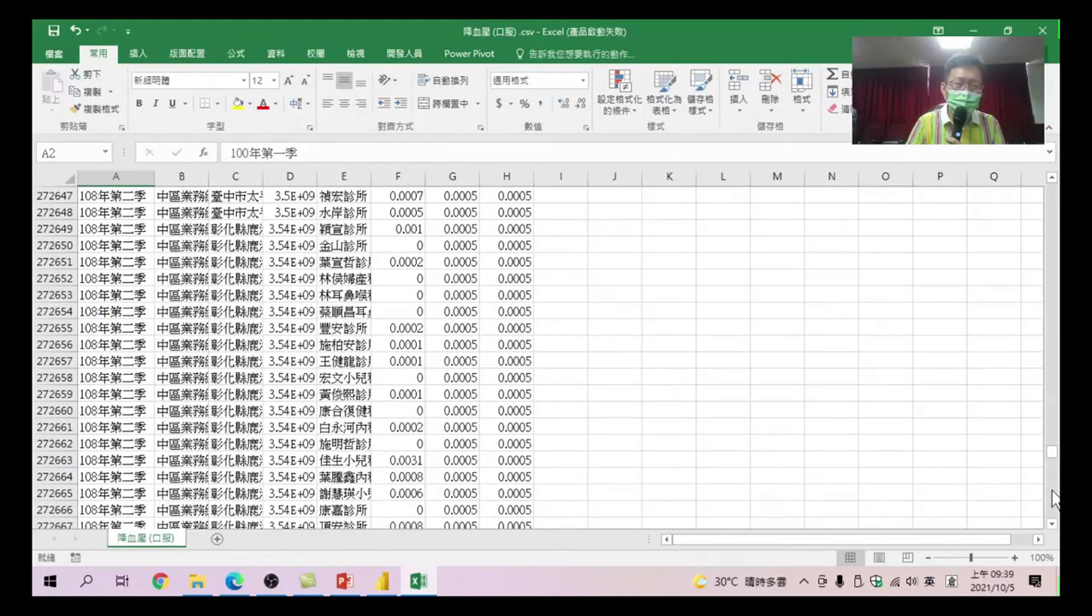
scroll(1055, 501, down, 20)
scroll(1054, 501, down, 20)
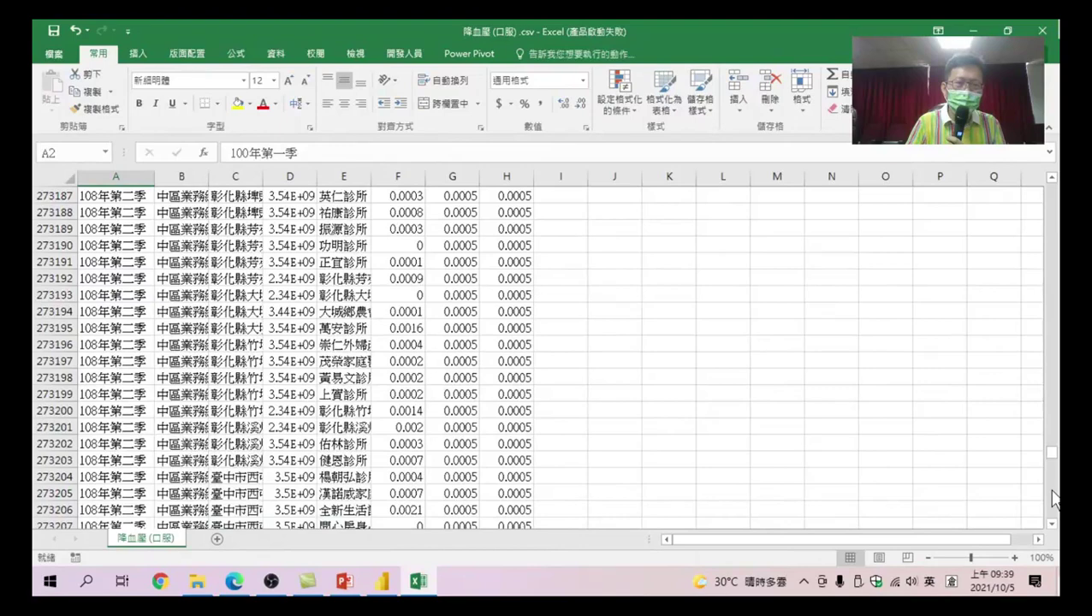
scroll(1055, 500, down, 20)
scroll(1055, 500, down, 20)
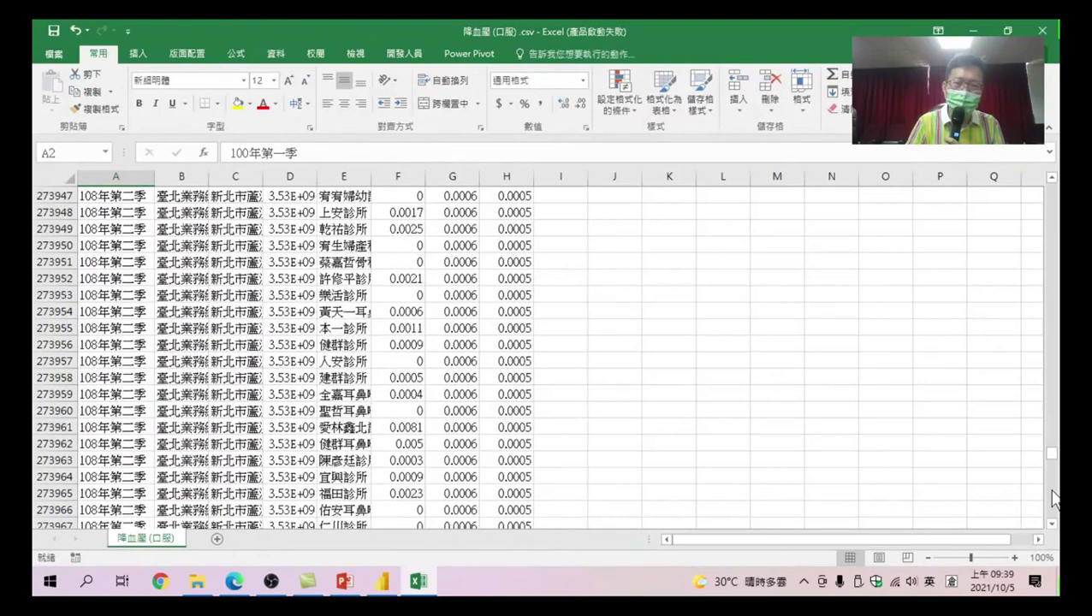
scroll(1054, 501, down, 20)
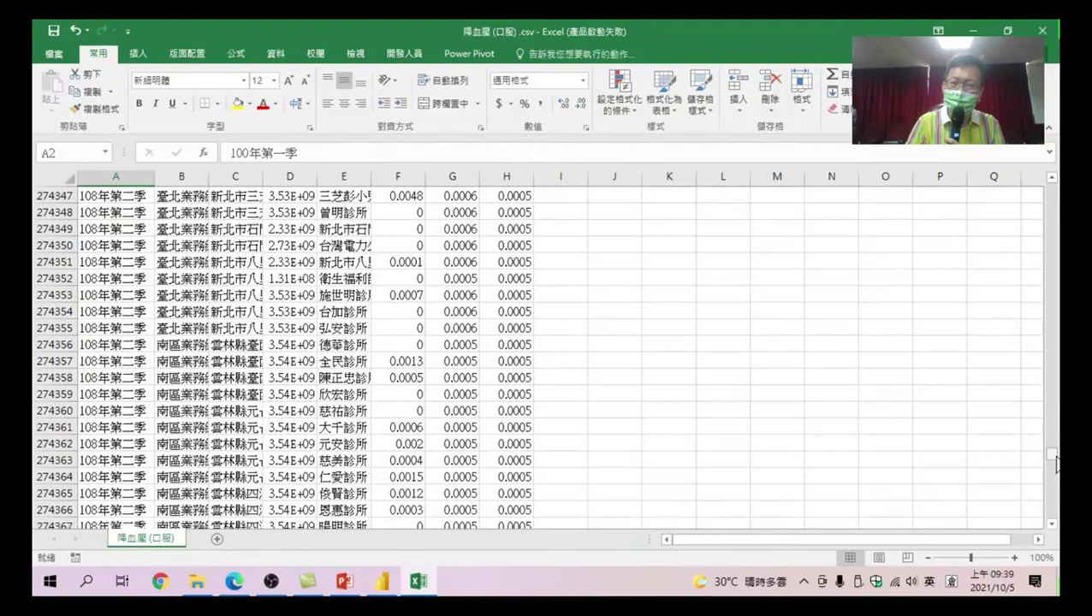
drag(1057, 464, 1057, 509)
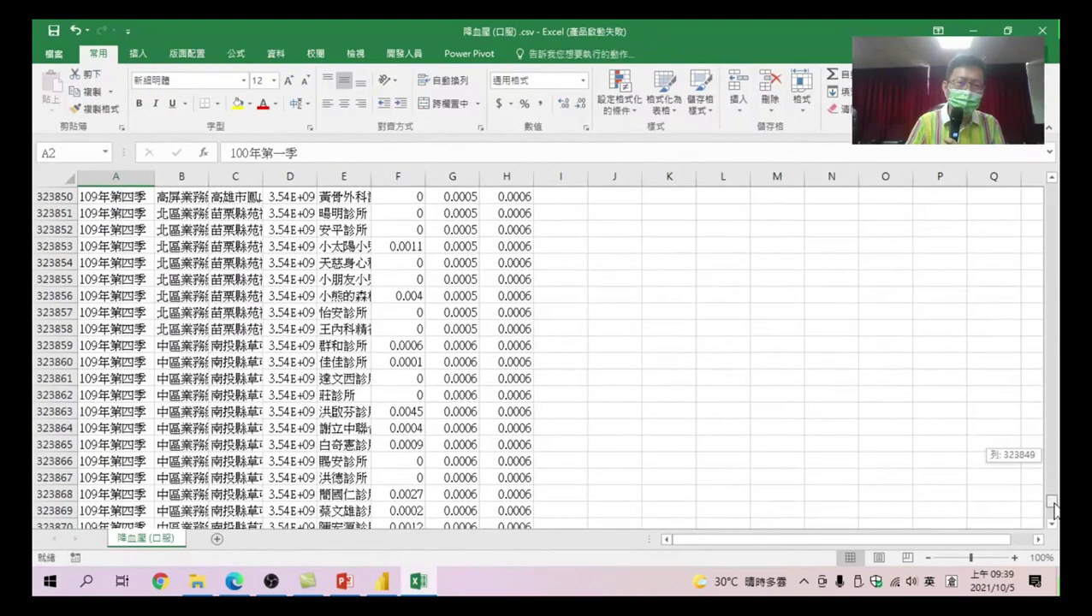
click(1053, 525)
click(1053, 528)
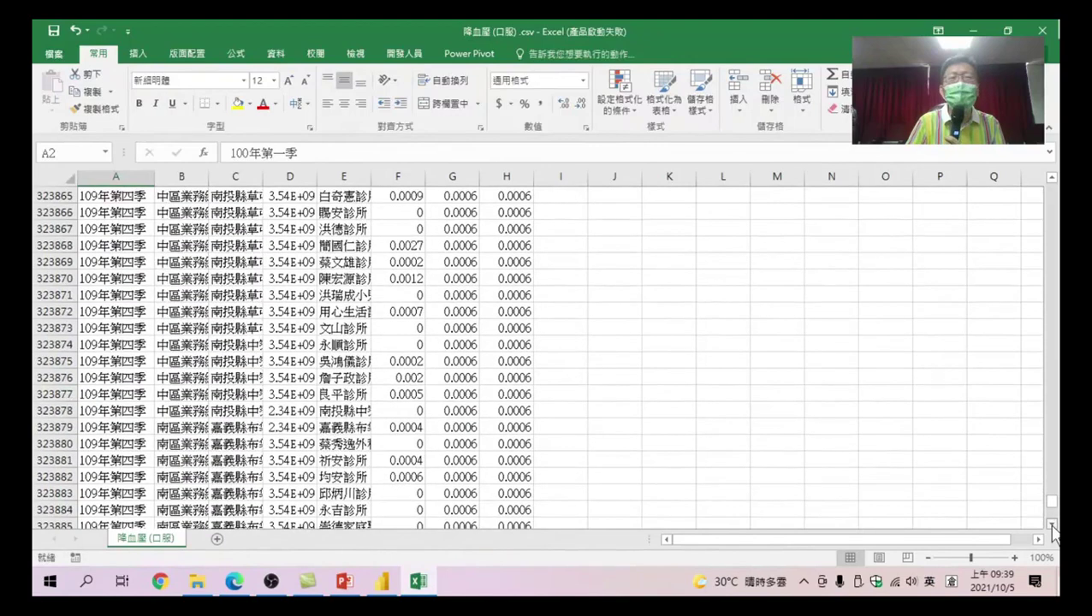
click(1053, 527)
click(1053, 527)
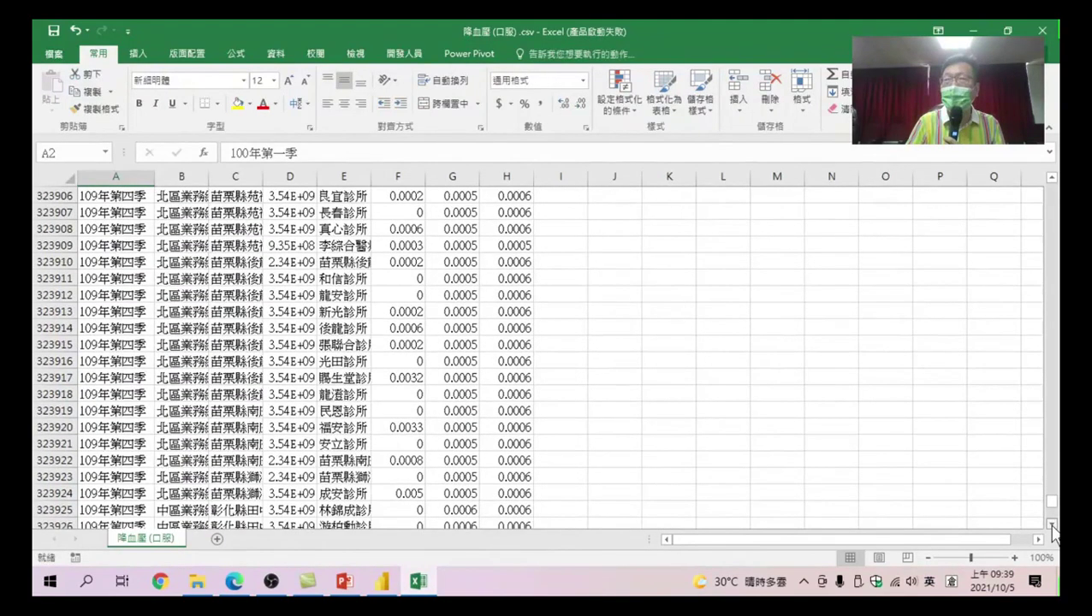
click(1053, 527)
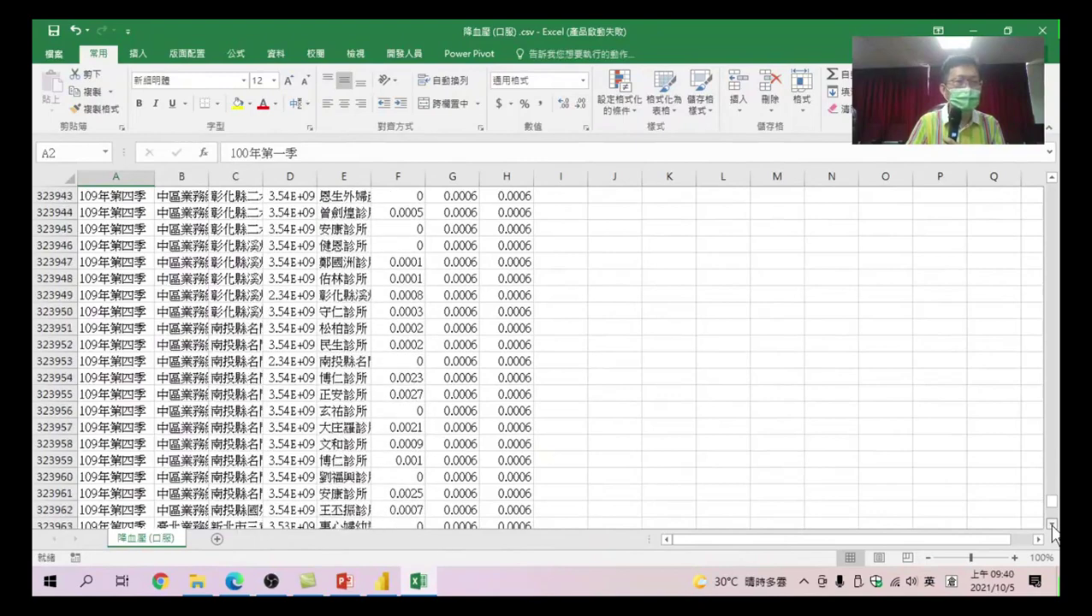
click(1052, 527)
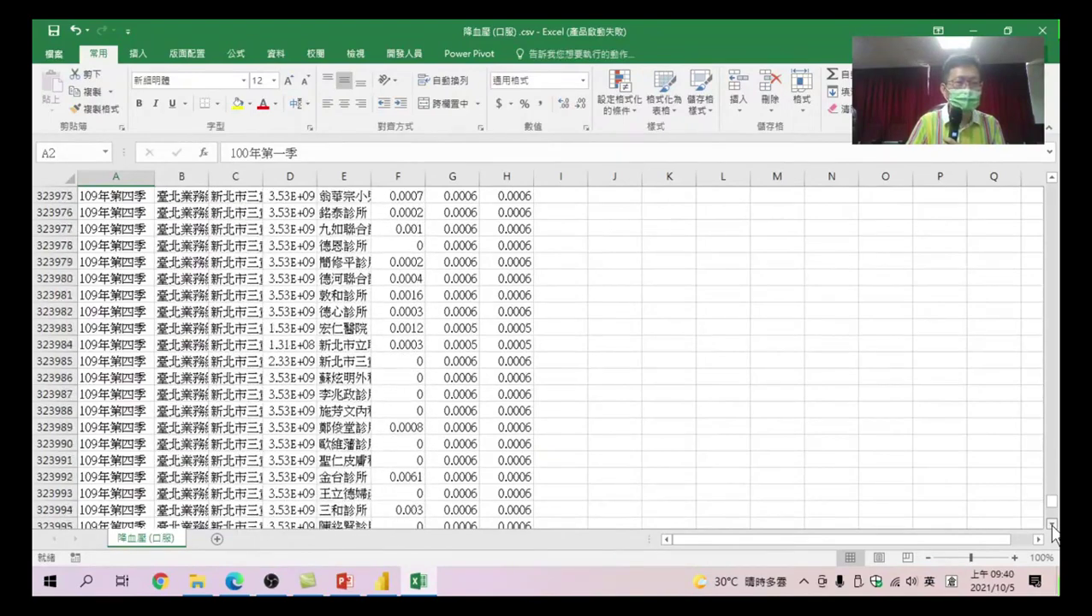
click(1053, 527)
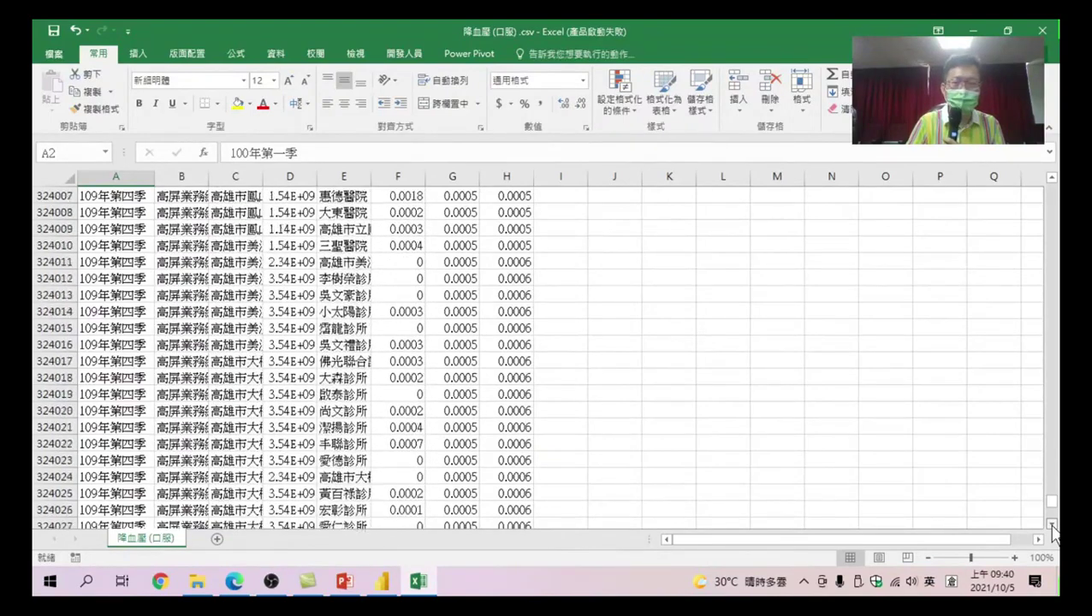
click(1053, 527)
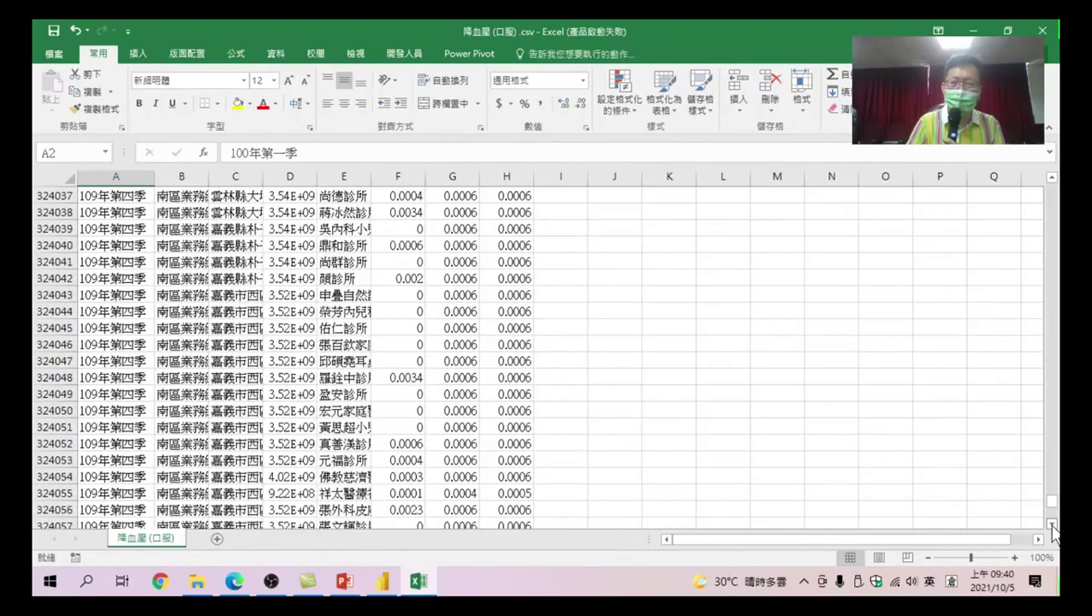
click(1054, 524)
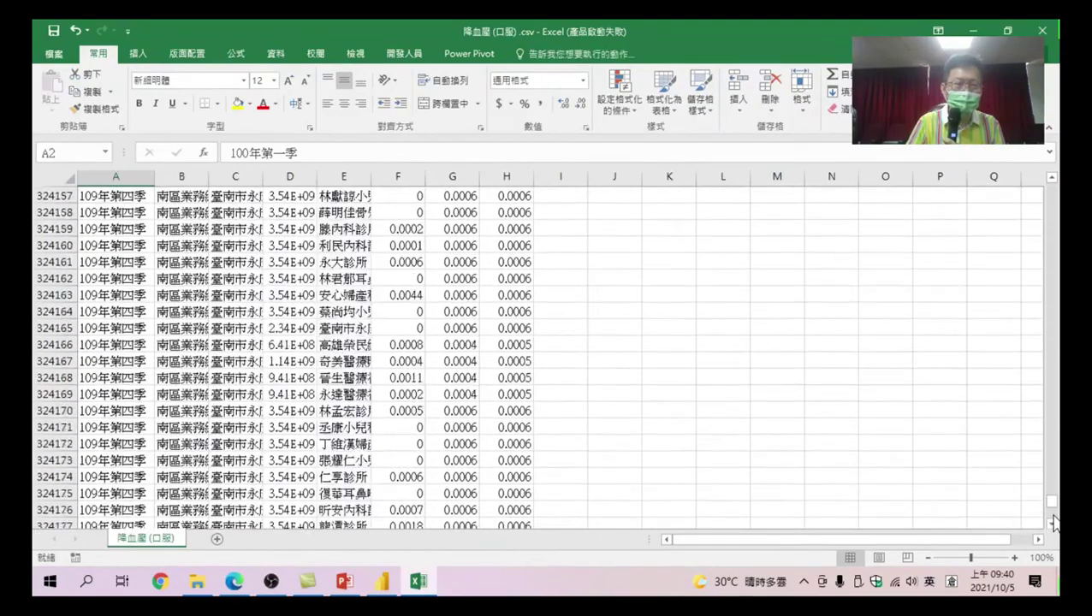
click(1054, 524)
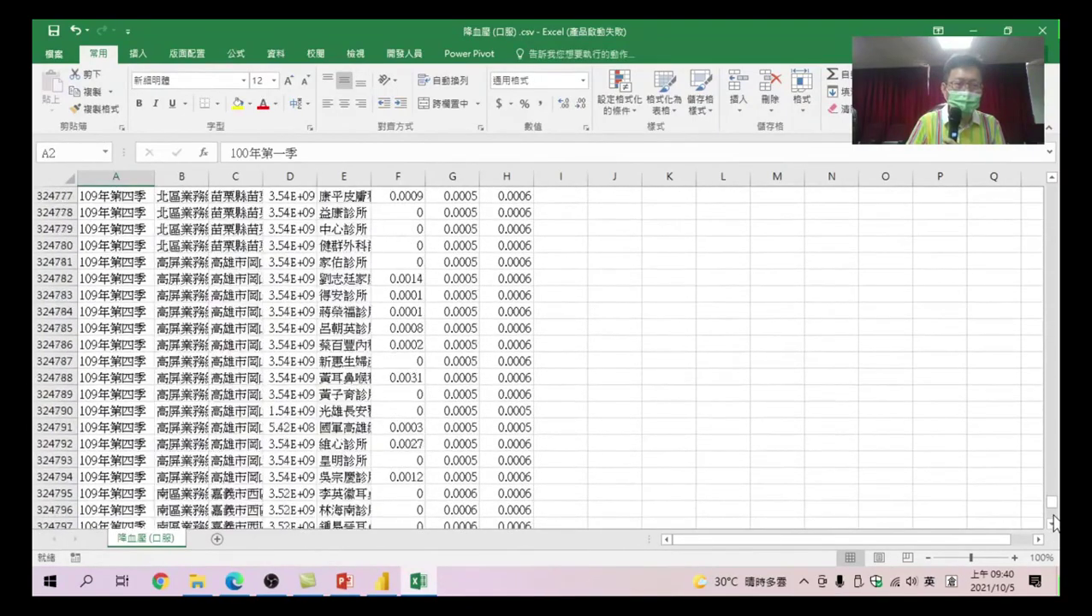
click(1054, 524)
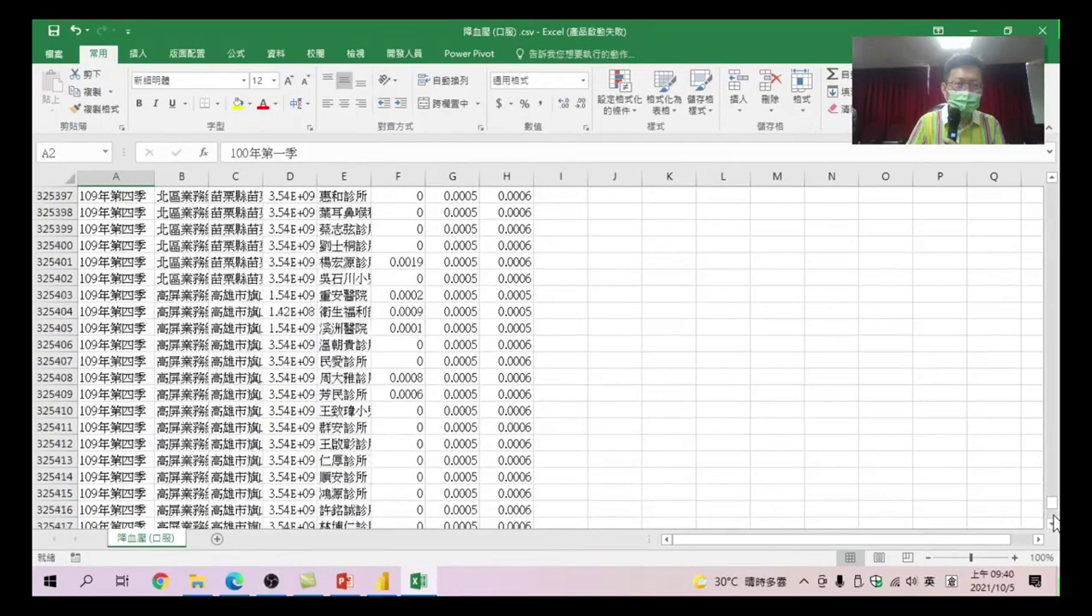
click(1054, 524)
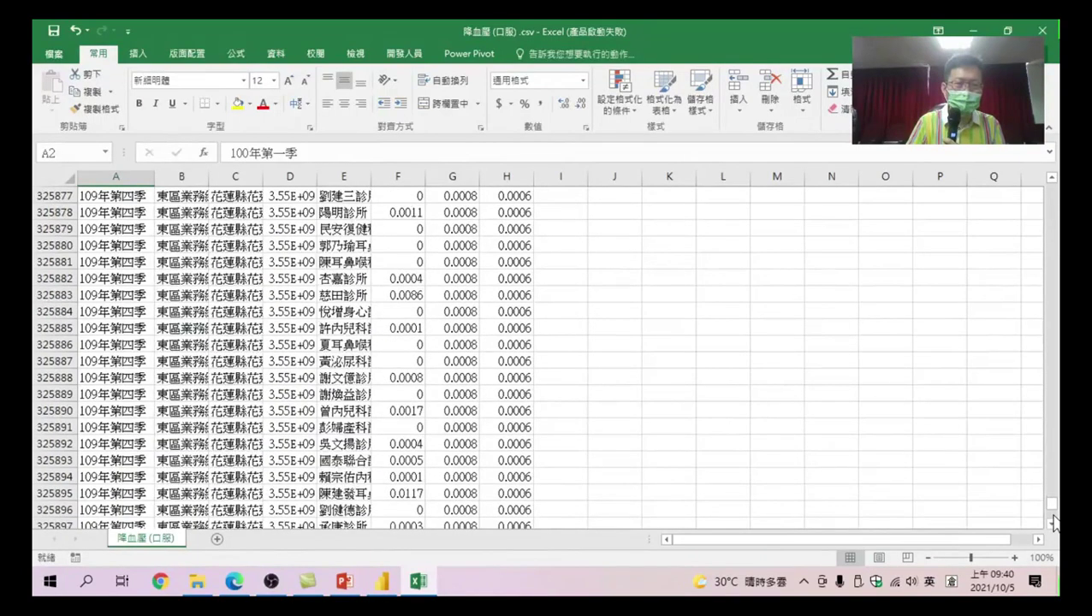
click(1054, 524)
click(1054, 523)
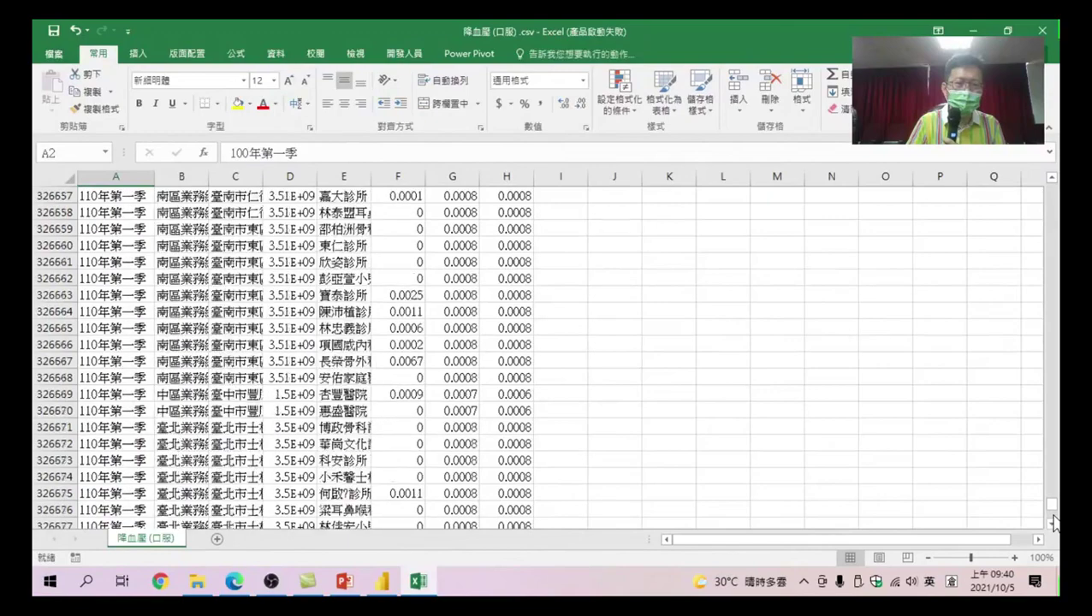
click(1054, 524)
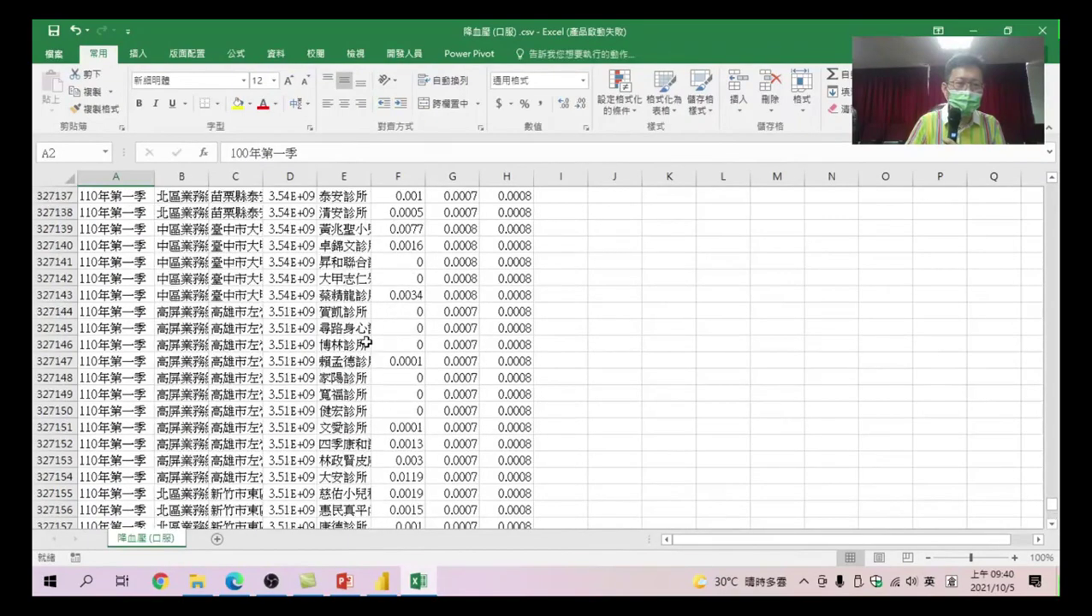
scroll(248, 328, up, 10)
scroll(249, 328, up, 5)
scroll(232, 317, up, 17)
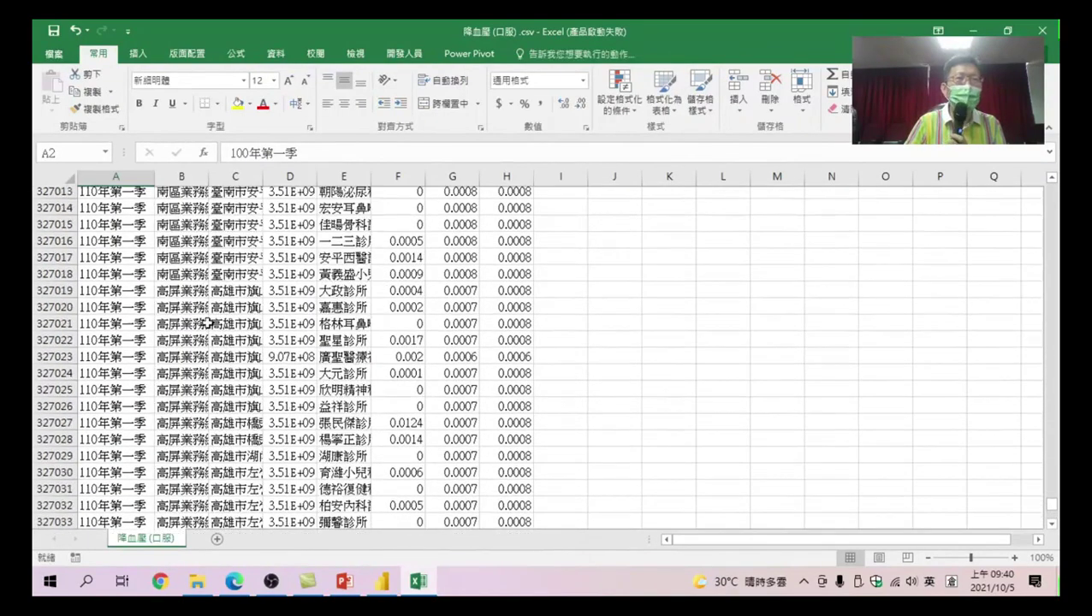
scroll(219, 308, up, 11)
scroll(202, 294, up, 13)
scroll(203, 295, up, 12)
scroll(203, 294, up, 12)
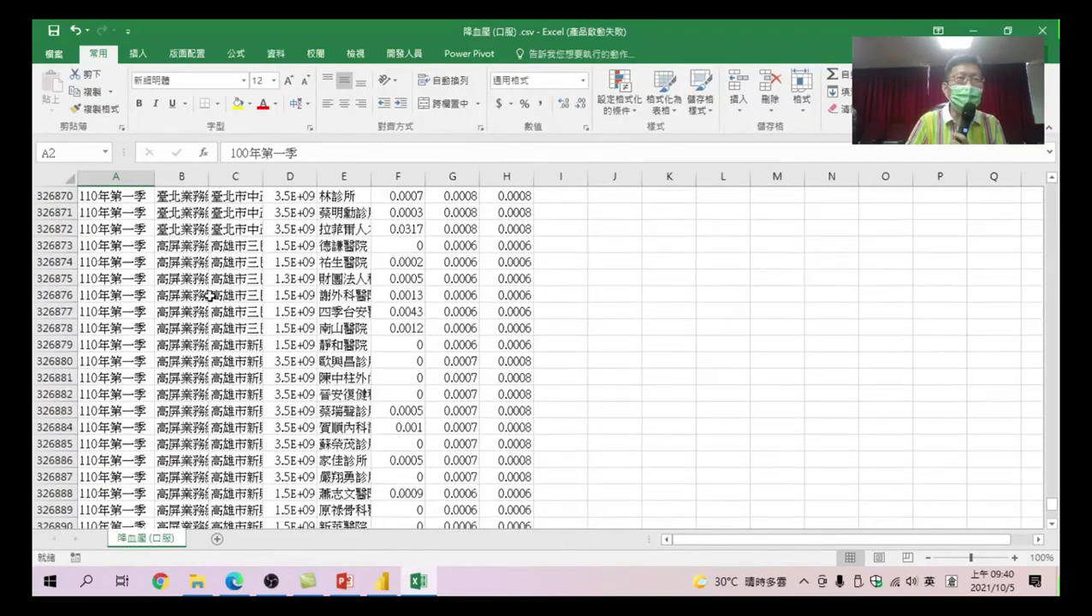
scroll(202, 292, up, 12)
scroll(202, 291, up, 12)
scroll(202, 291, up, 17)
scroll(203, 293, up, 13)
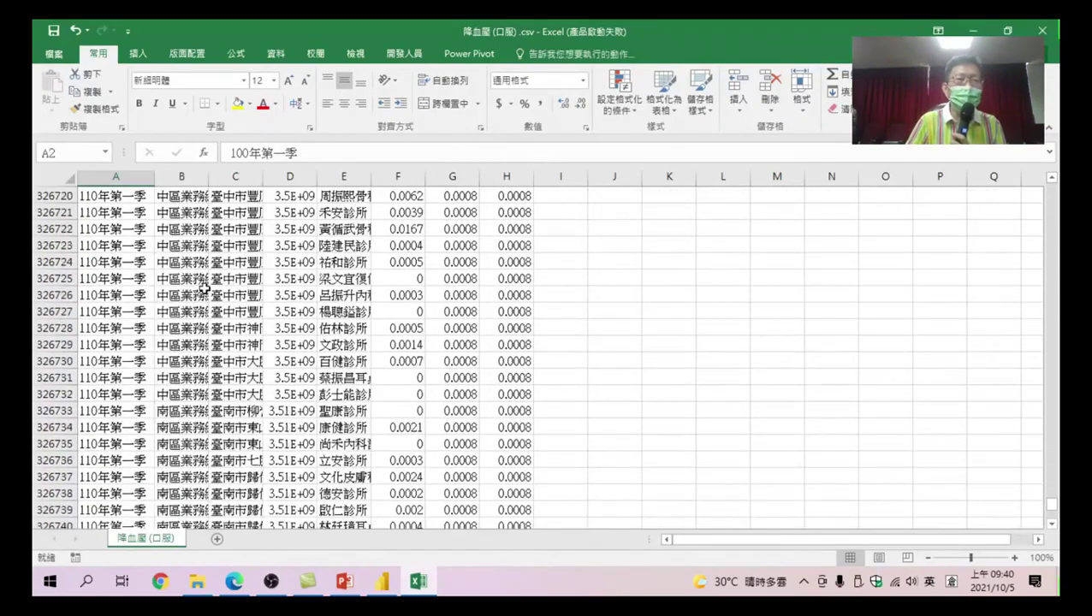
scroll(204, 294, up, 13)
scroll(206, 295, up, 8)
scroll(206, 294, up, 16)
scroll(203, 300, up, 9)
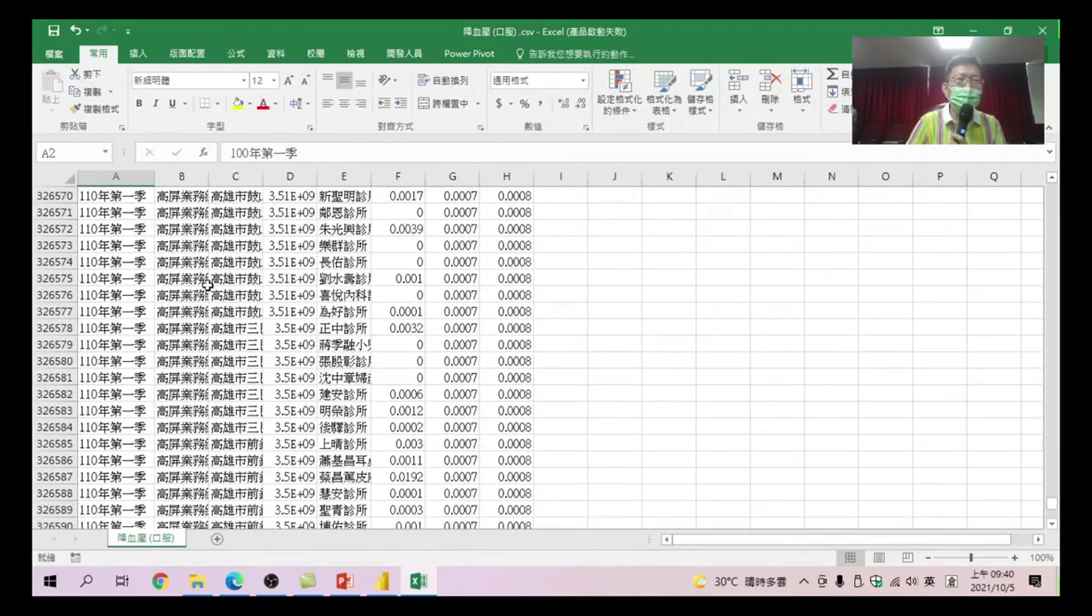
scroll(200, 306, up, 13)
scroll(196, 314, up, 3)
scroll(193, 326, down, 7)
scroll(171, 369, down, 2)
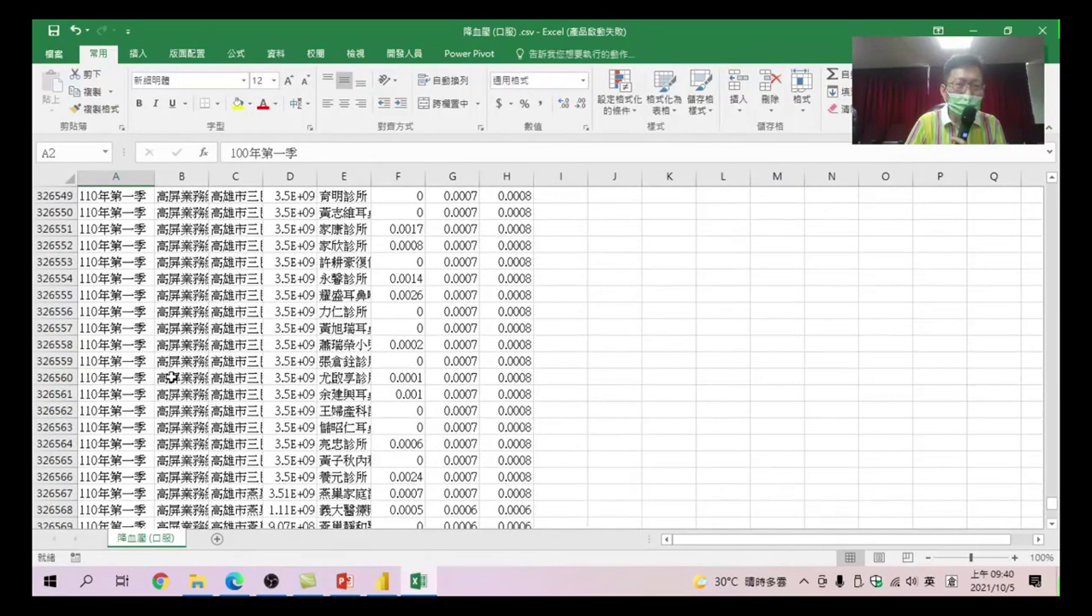
scroll(175, 360, up, 9)
scroll(171, 299, up, 7)
scroll(184, 325, up, 11)
scroll(184, 317, up, 12)
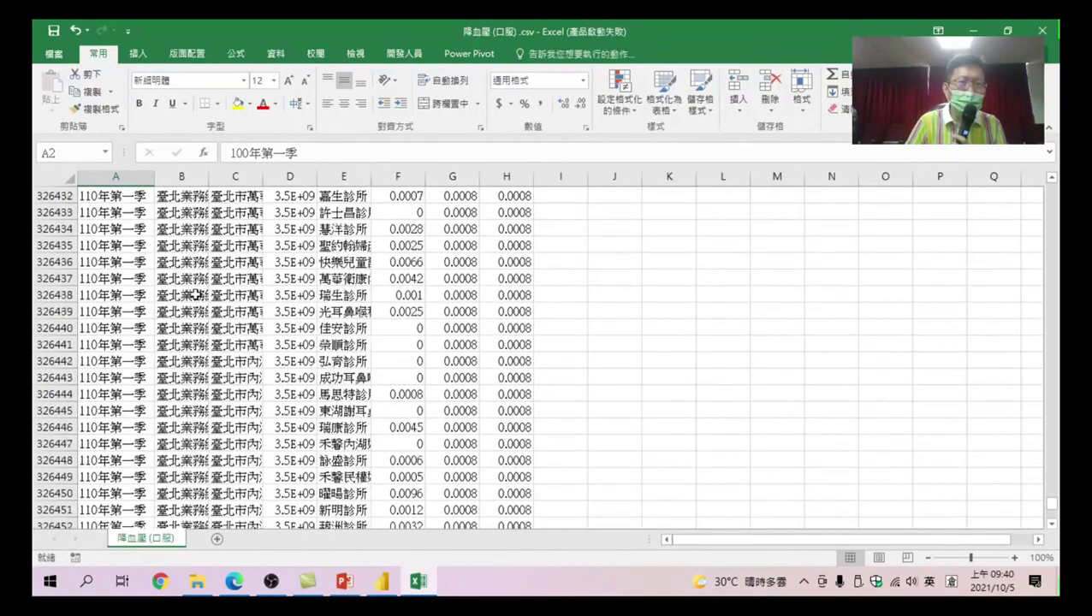
scroll(186, 308, up, 10)
scroll(189, 297, up, 15)
scroll(184, 300, up, 8)
scroll(154, 302, down, 5)
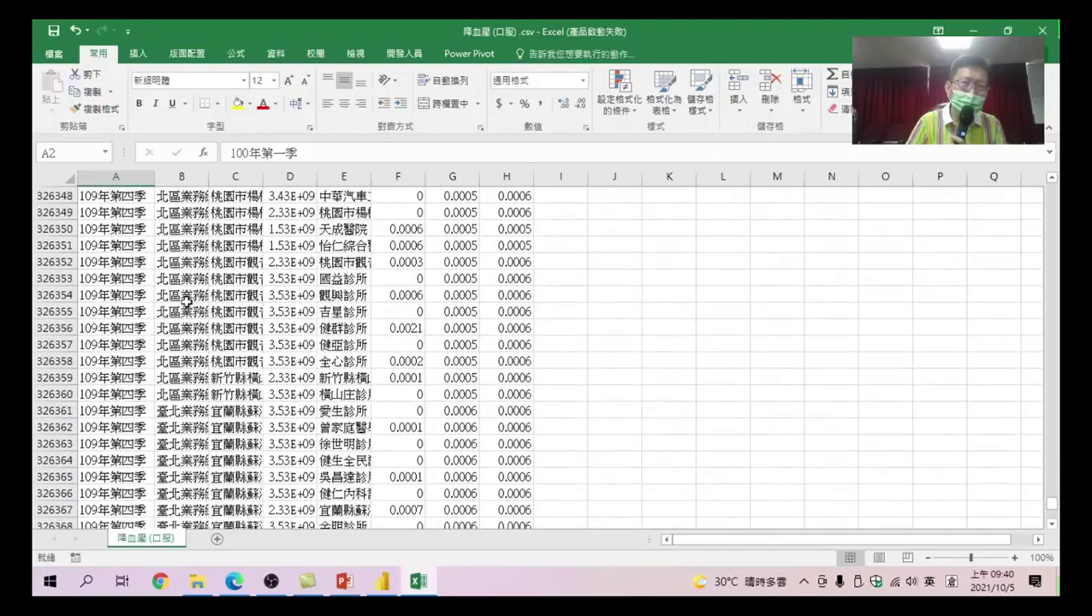
scroll(110, 326, down, 1)
scroll(107, 321, down, 1)
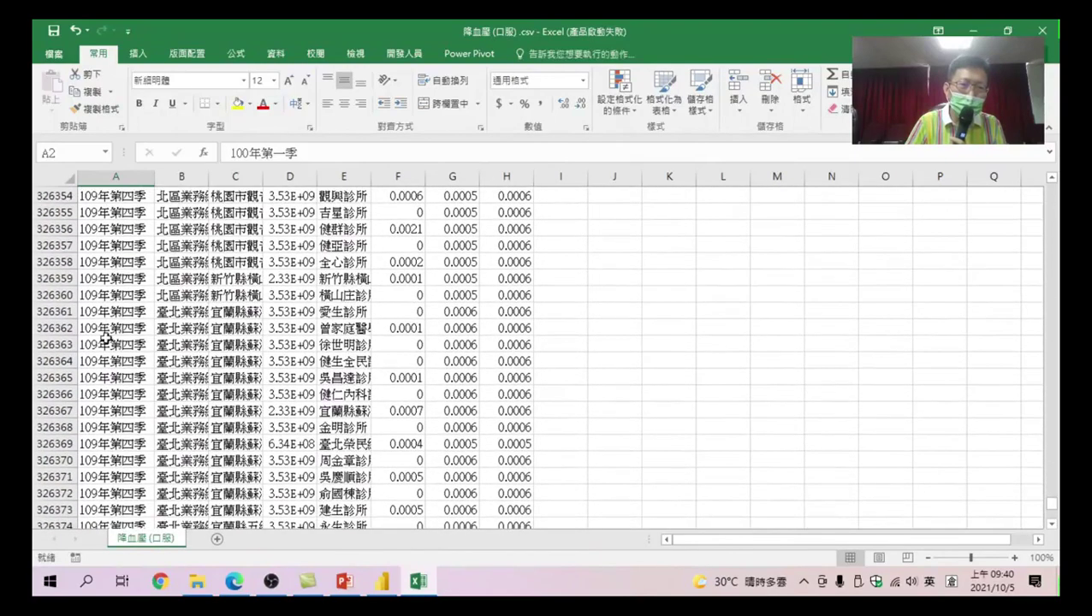
scroll(107, 397, down, 3)
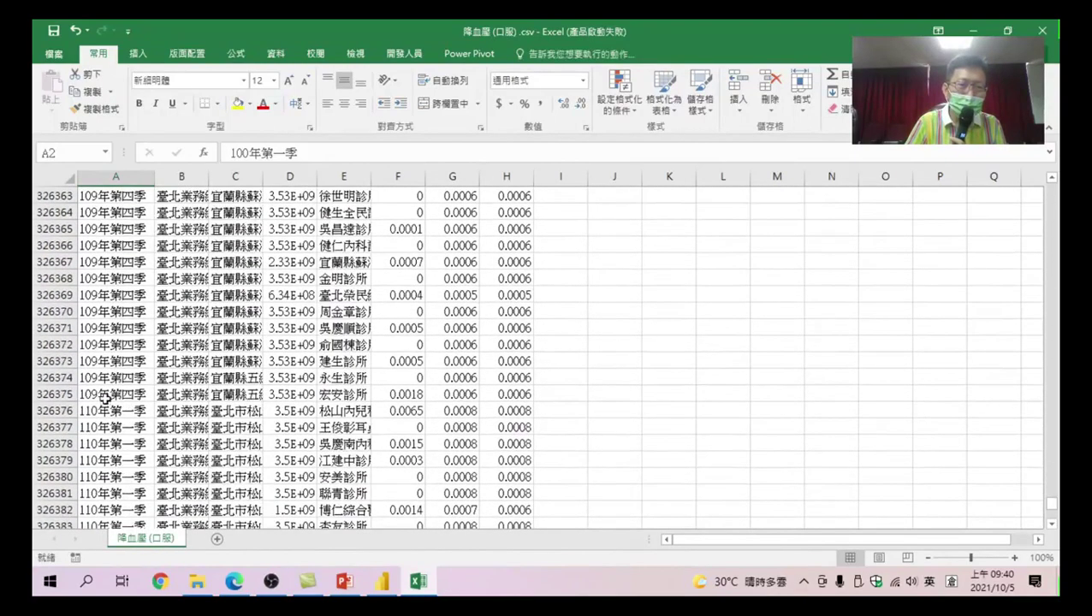
Select rows 326376–334794 holding the 110年 records and delete them.
mouse_move(51, 412)
mouse_down()
mouse_move(91, 593)
mouse_move(188, 594)
mouse_up()
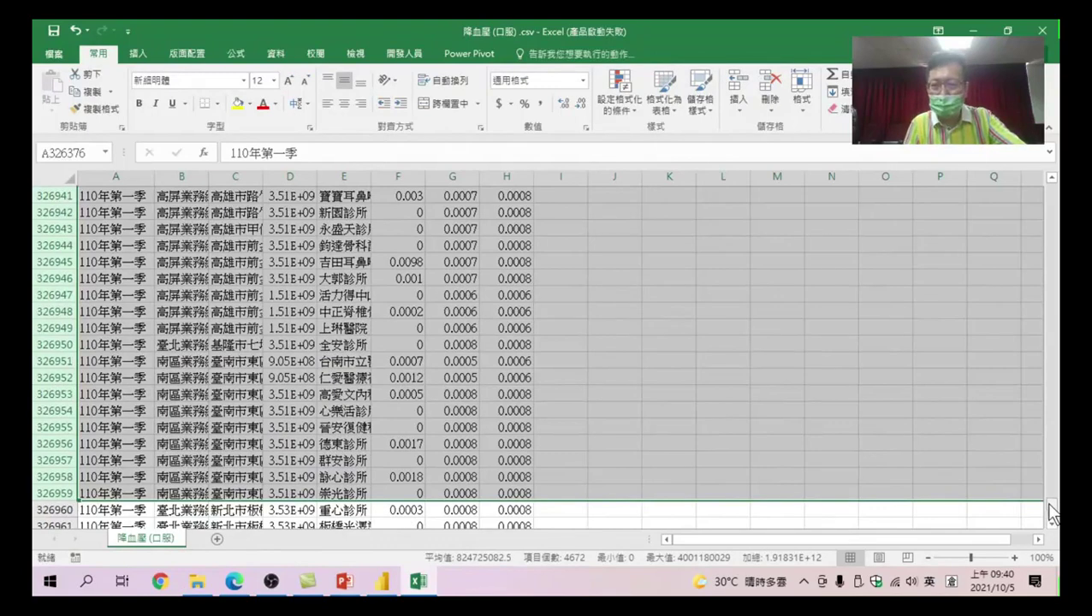
drag(1054, 514, 1053, 522)
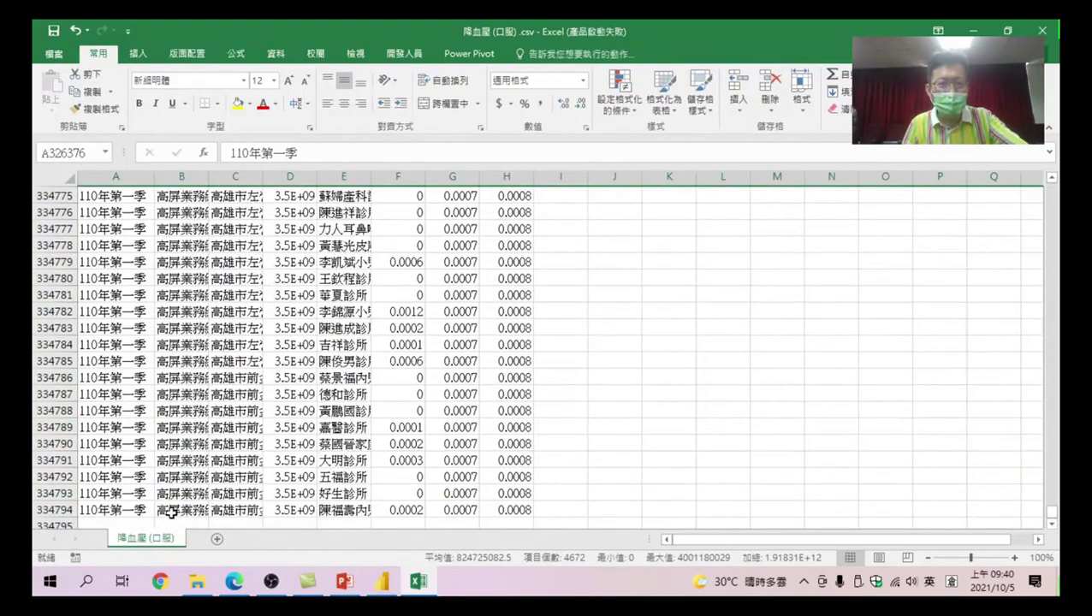
shift+click(57, 511)
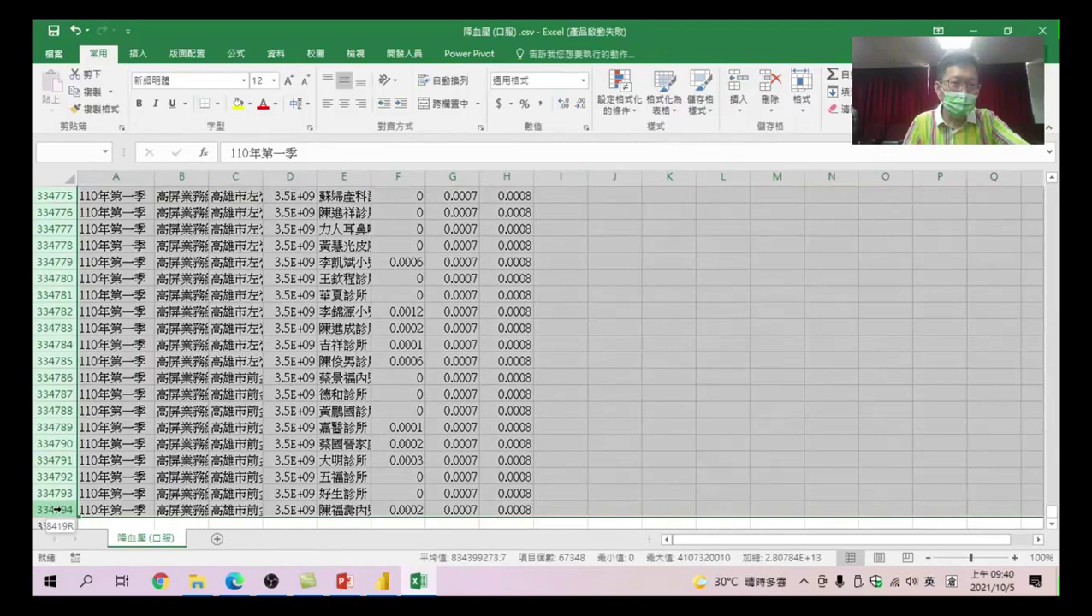
right_click(214, 267)
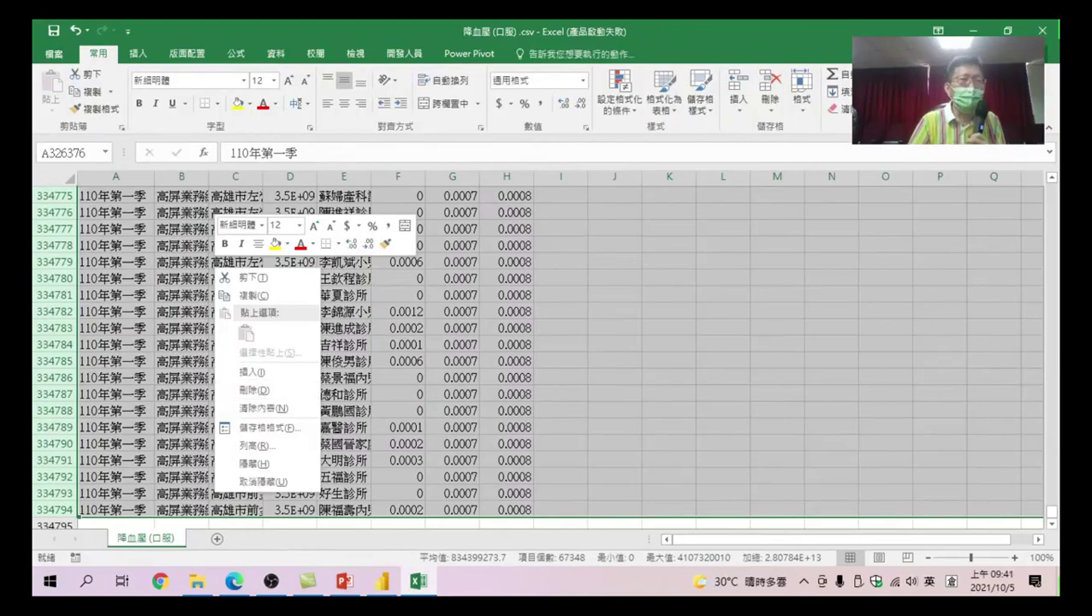
click(256, 391)
click(102, 264)
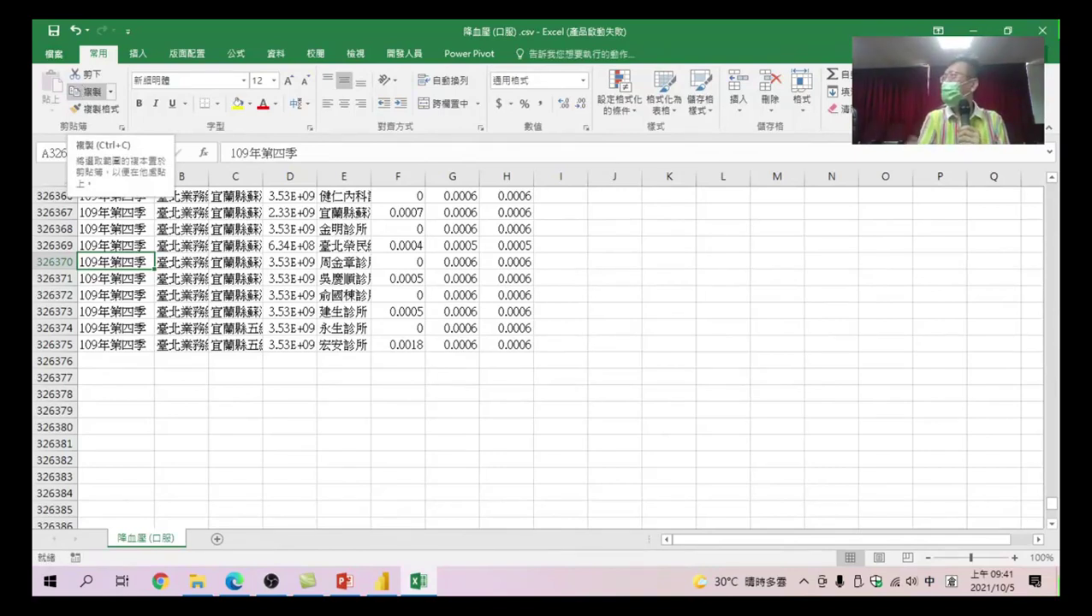
Save the trimmed 降血壓 (口服).csv and accept 儲存(S) in the save-changes prompt.
click(60, 29)
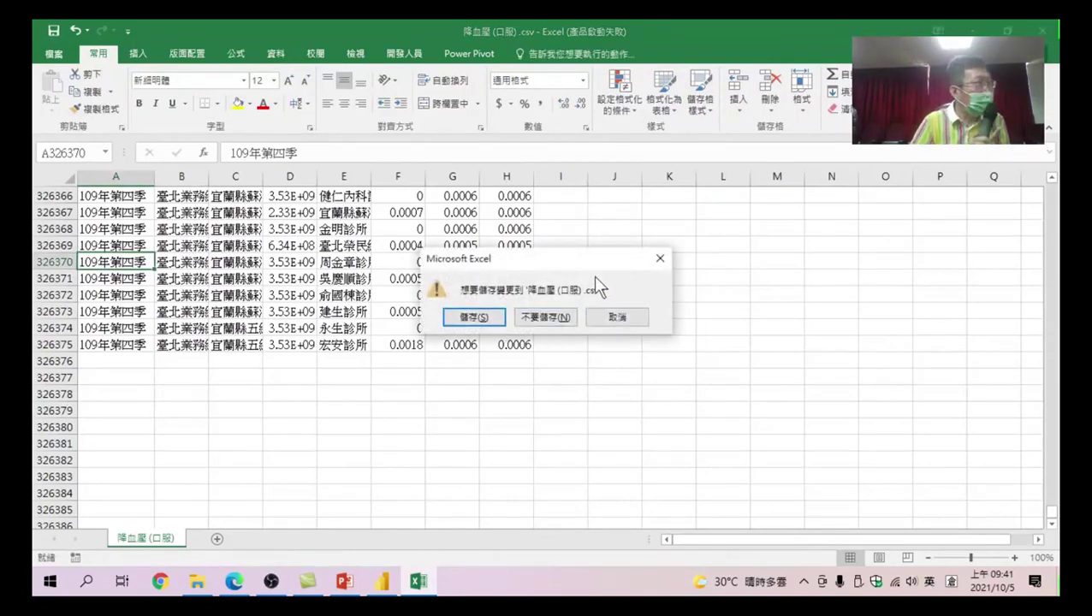
click(474, 318)
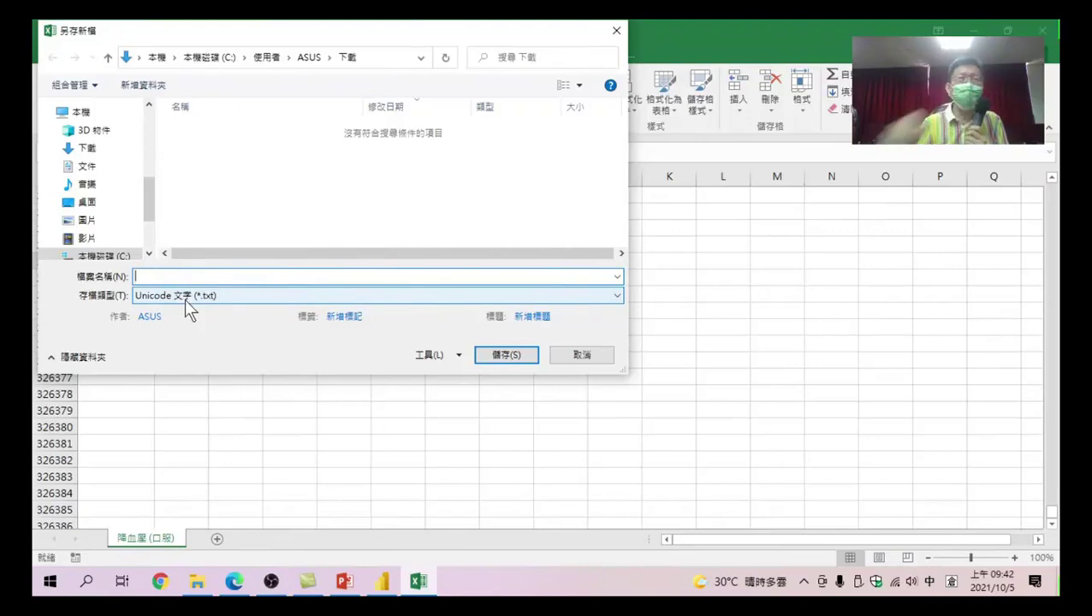
Save as CSV (逗號分隔) over the existing 降血壓 (口服).csv in Downloads, confirming the replacement.
click(163, 296)
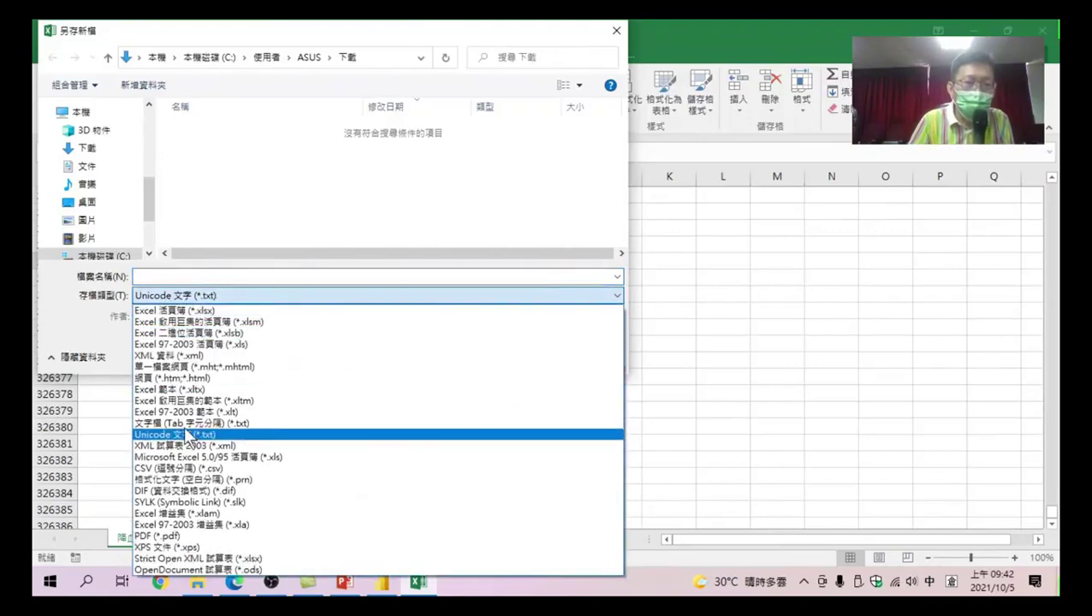
click(179, 469)
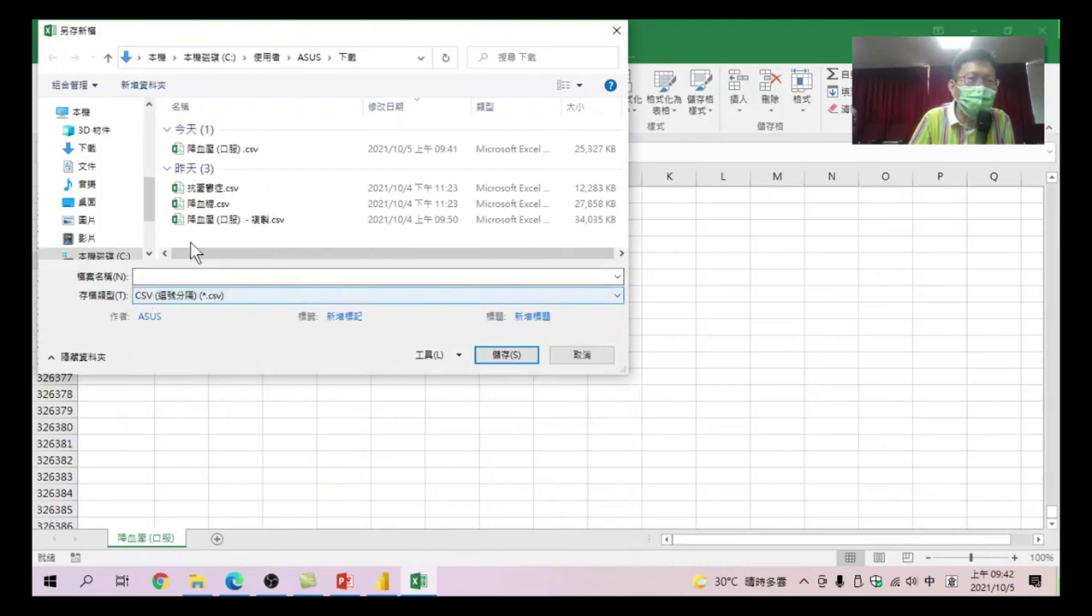
click(225, 150)
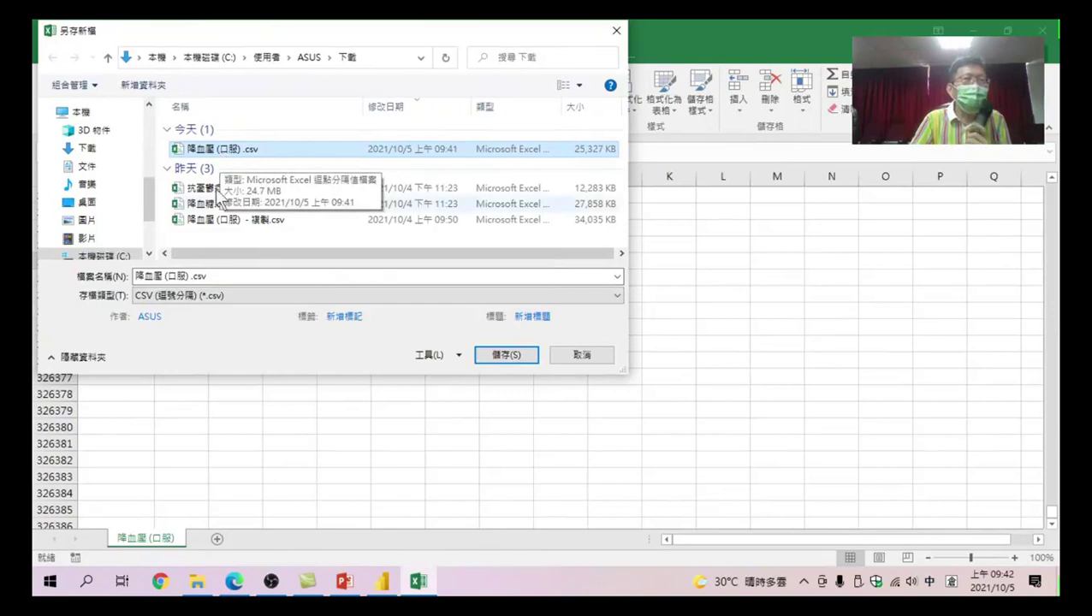
click(196, 293)
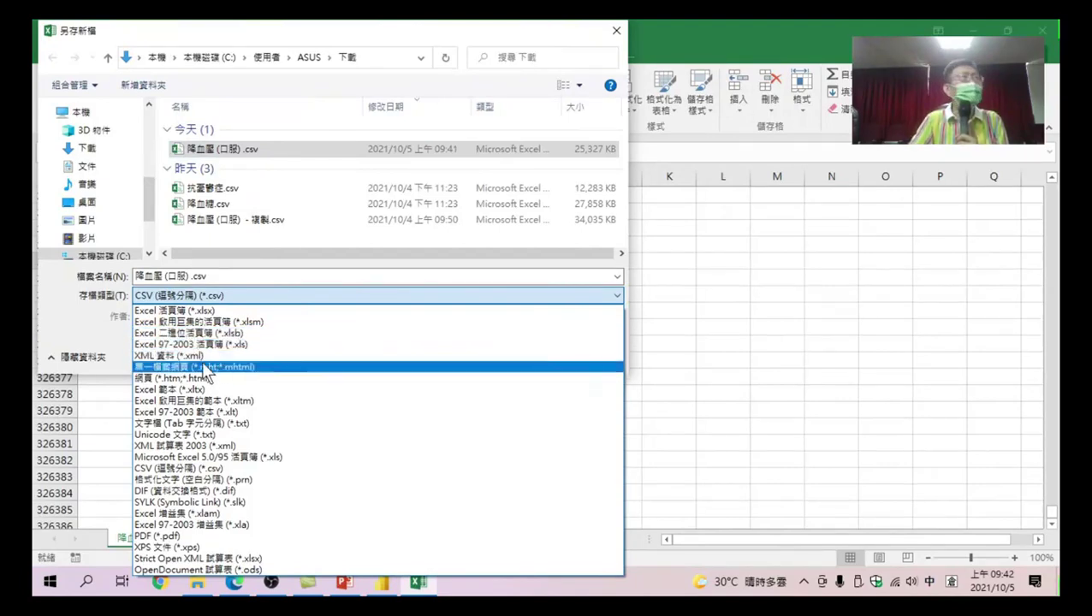
click(54, 333)
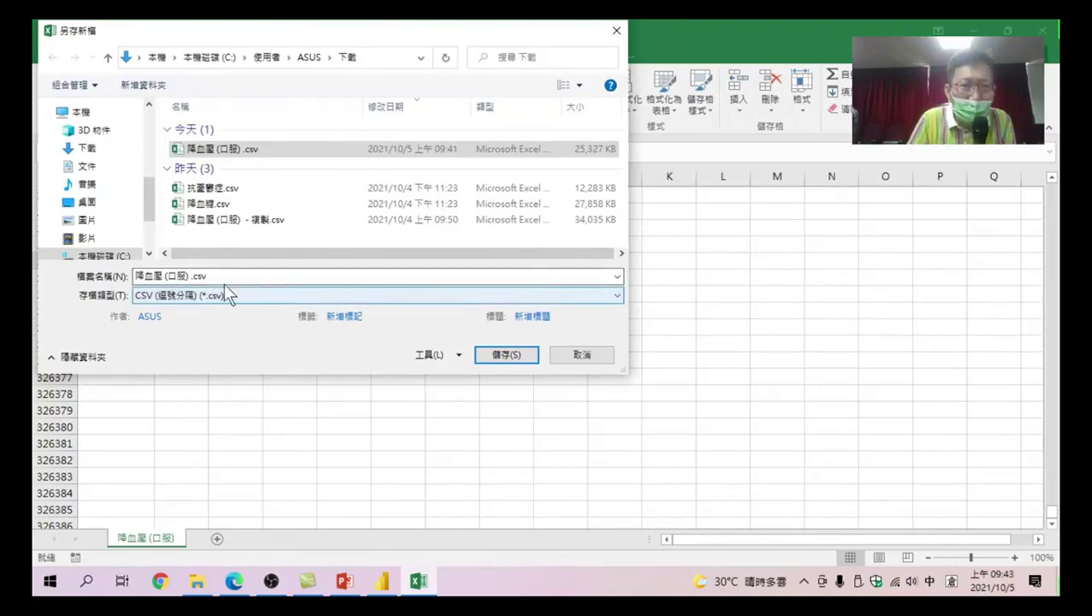
click(506, 356)
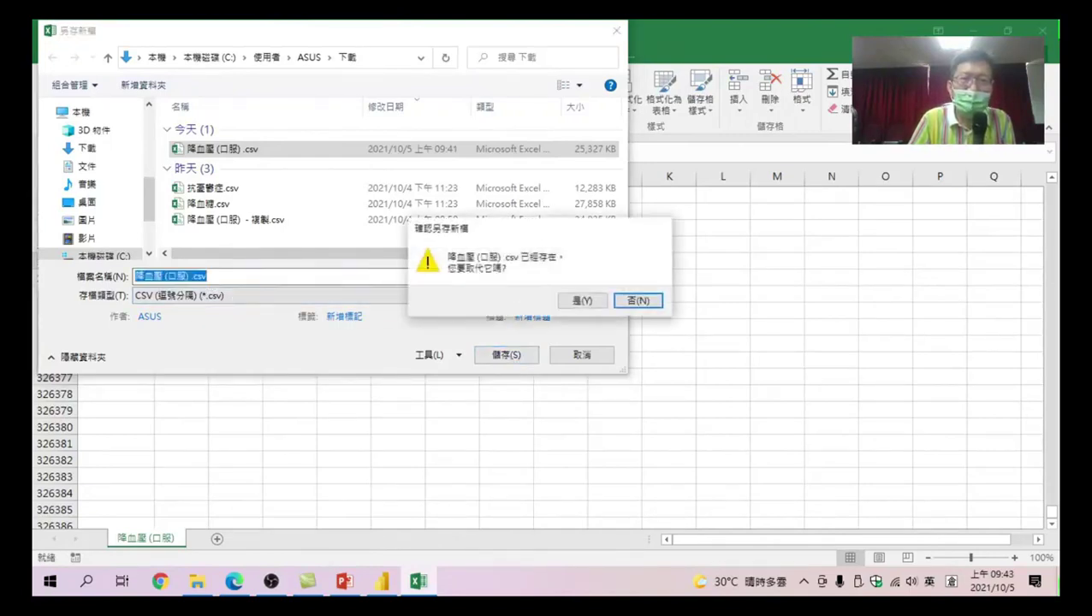
click(577, 301)
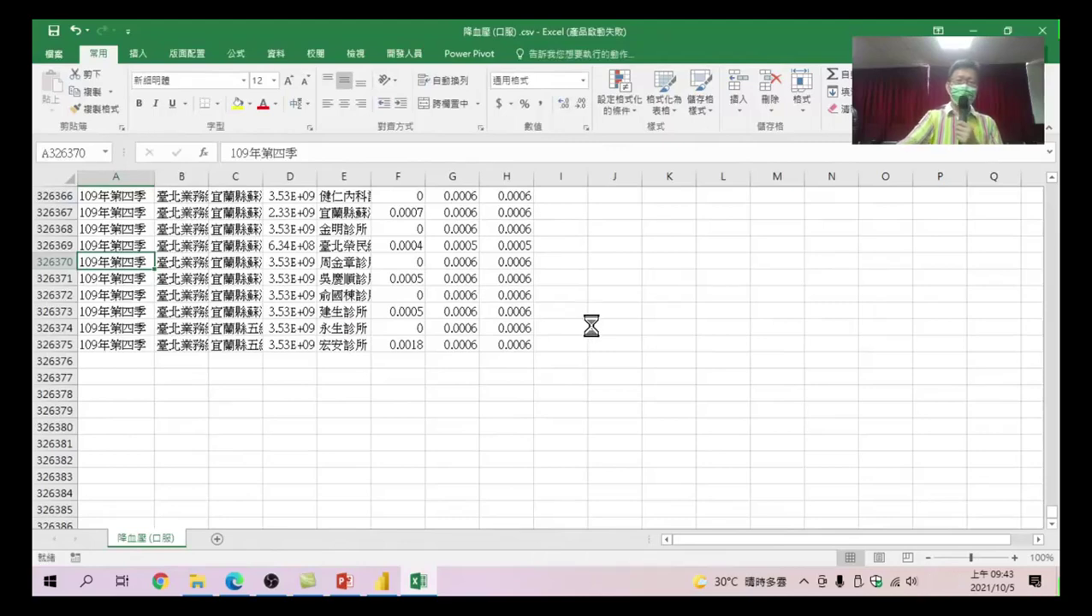
Close Excel and open the context menu of the trimmed 25,327 KB 降血壓 (口服).csv in Downloads.
click(482, 341)
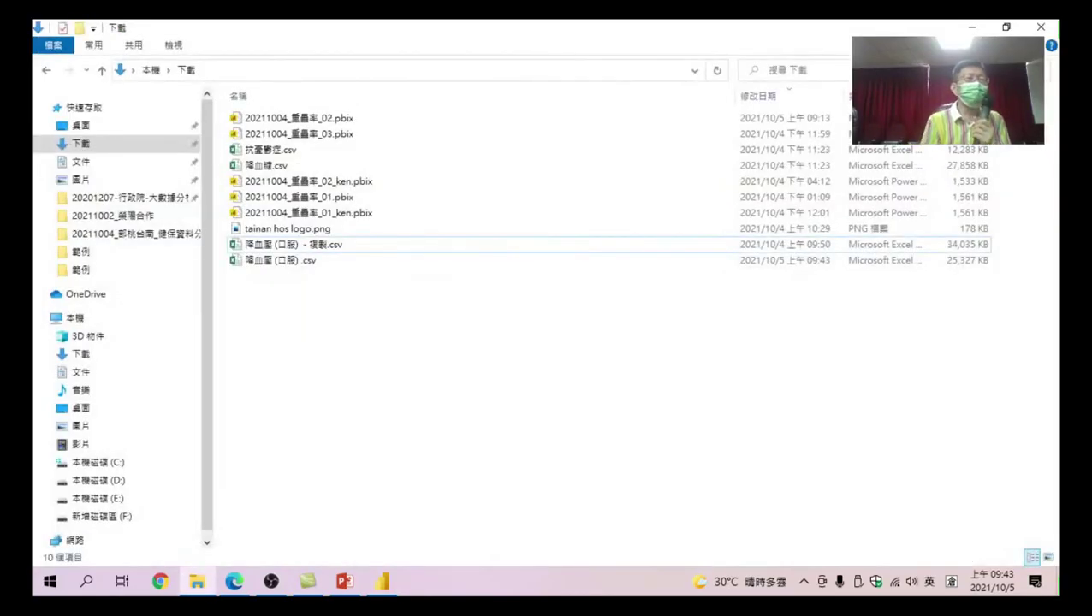
click(271, 264)
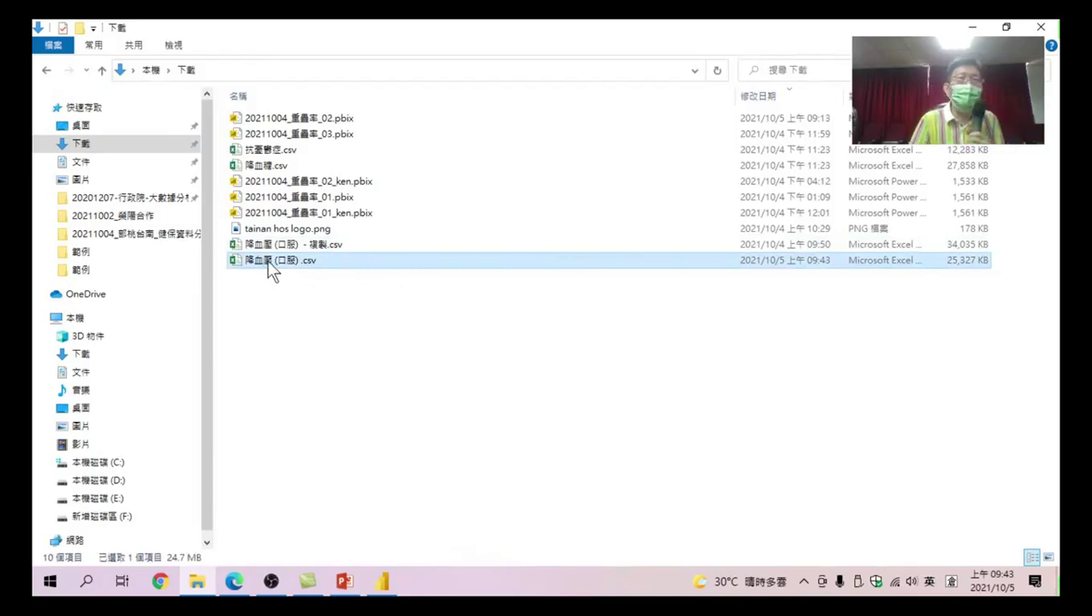
right_click(269, 264)
click(229, 315)
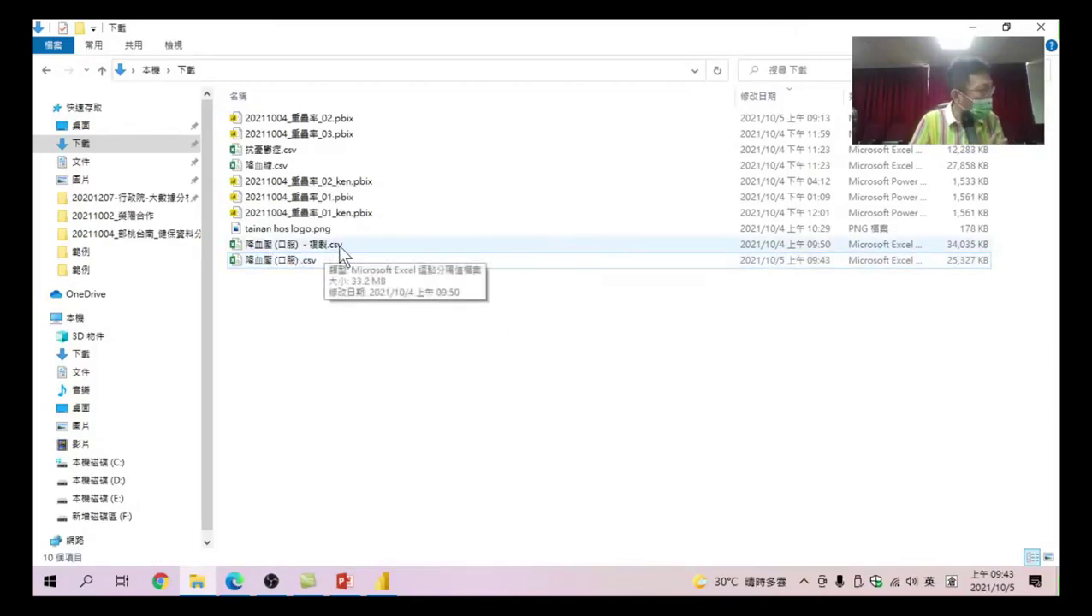
right_click(274, 261)
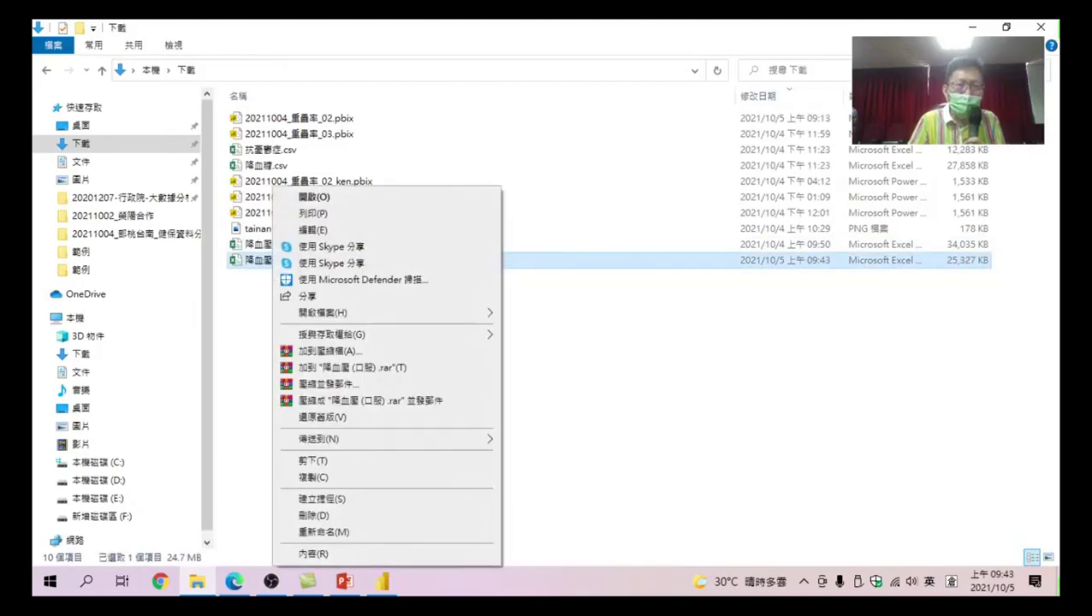
Open the csv in 記事本 and save it over itself with 帶有 BOM 的 UTF-8 encoding, then close.
mouse_move(308, 309)
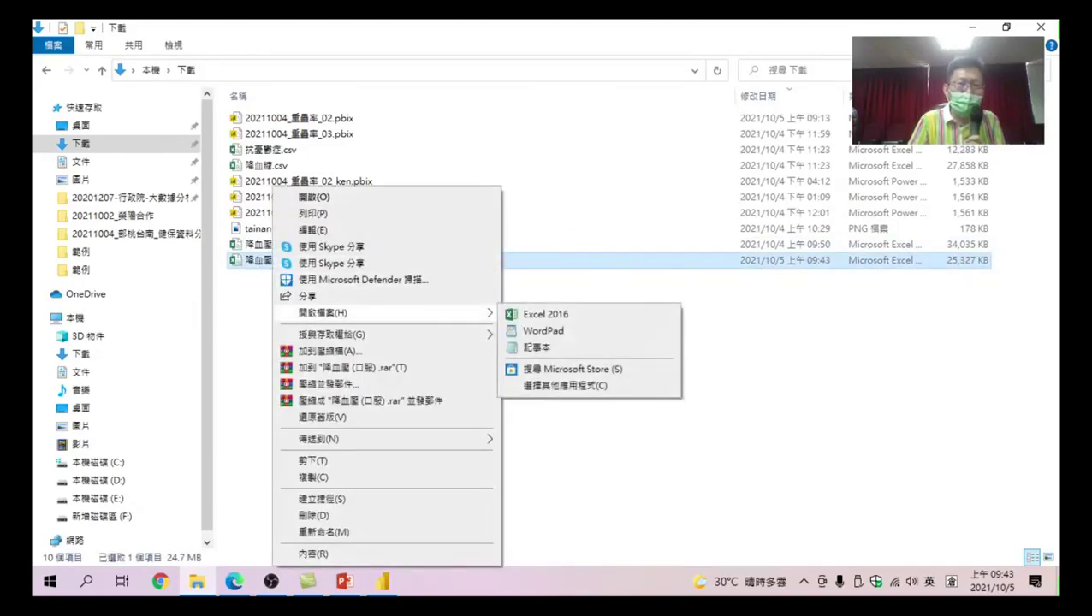
click(539, 348)
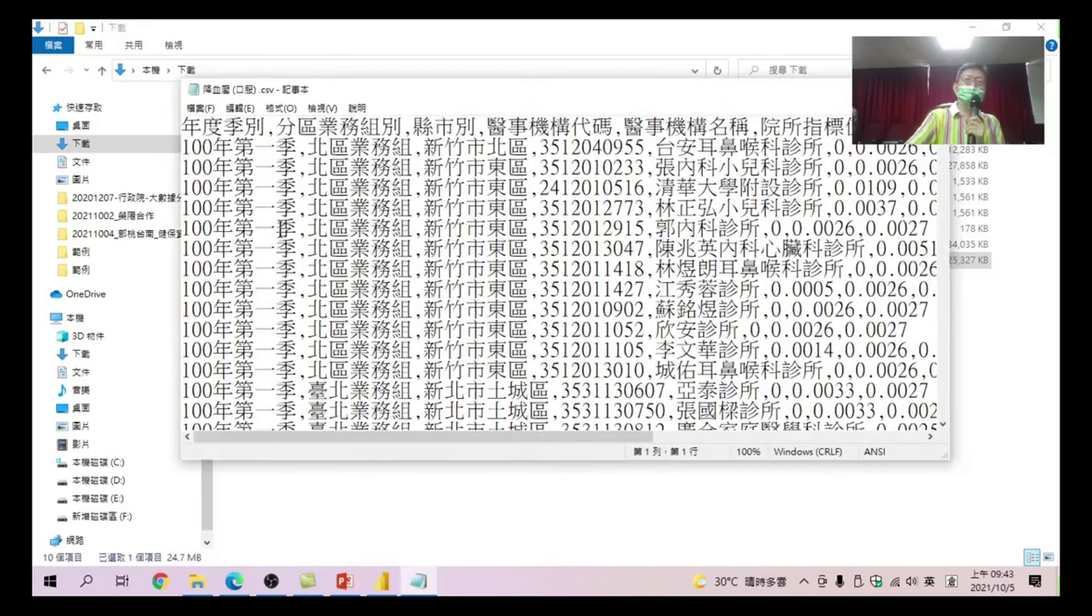
click(197, 109)
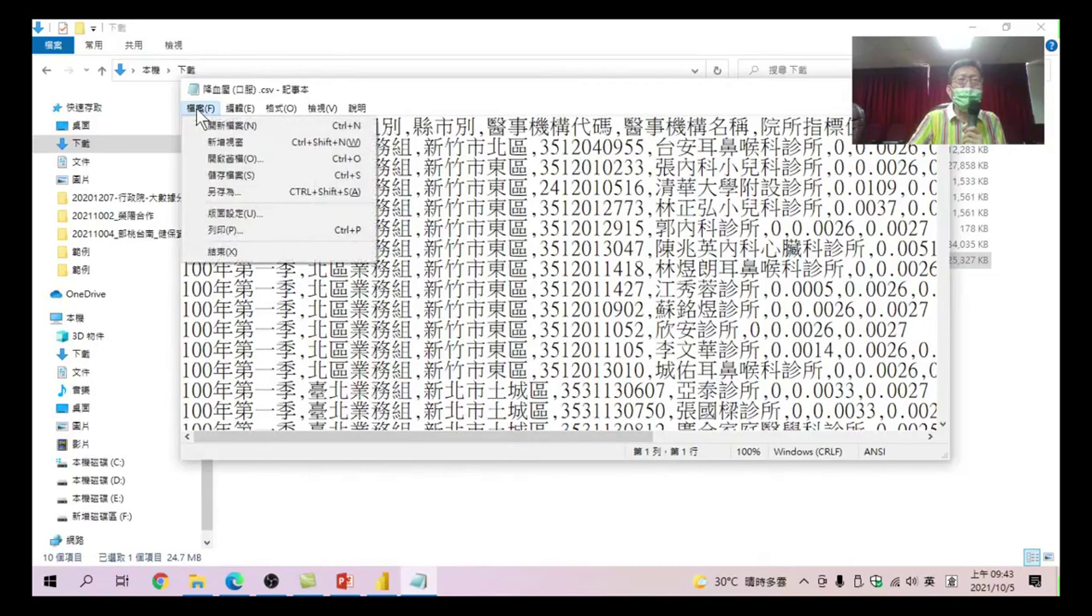
key(Down)
key(Down)
key(Down)
key(Down)
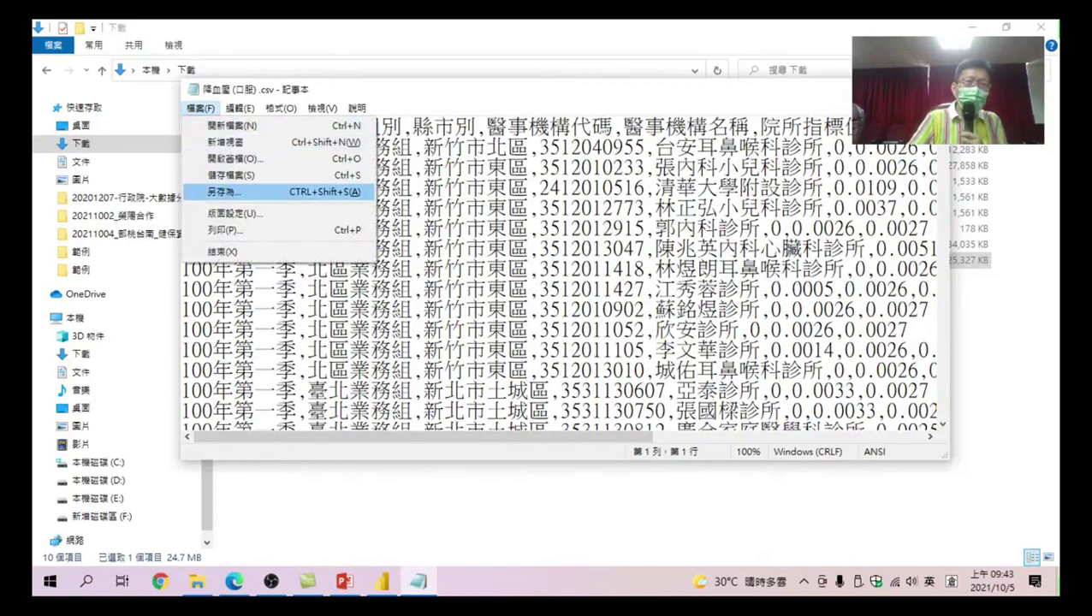
click(229, 196)
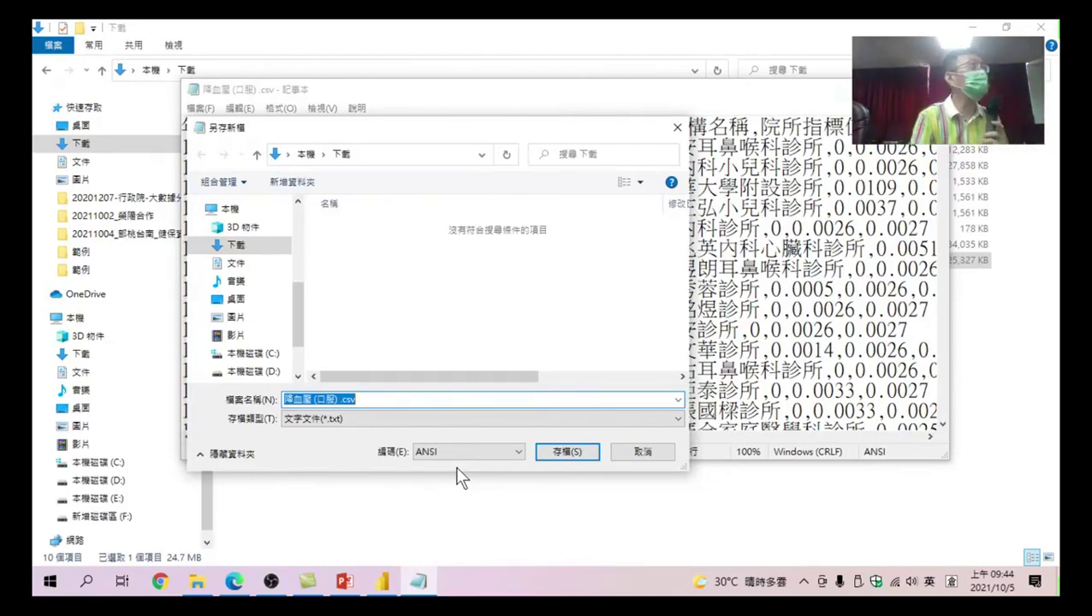
click(435, 451)
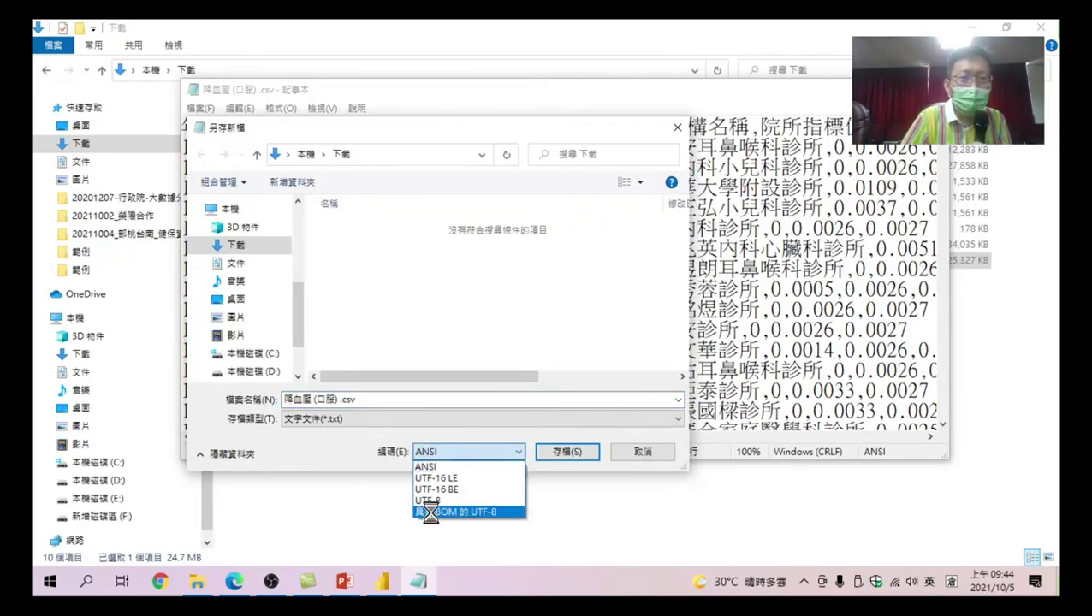
click(491, 512)
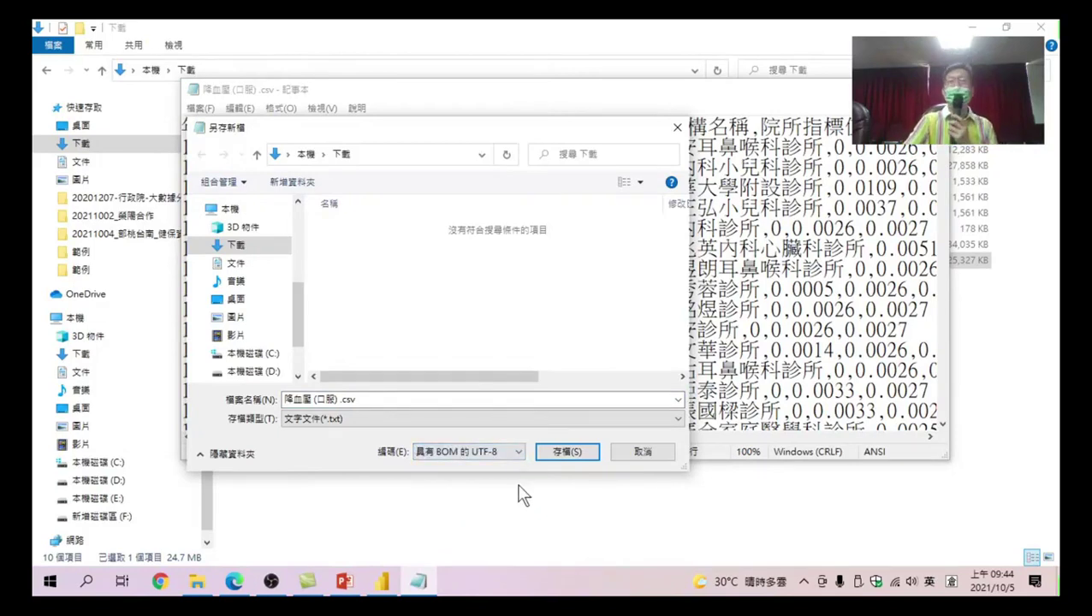
click(561, 452)
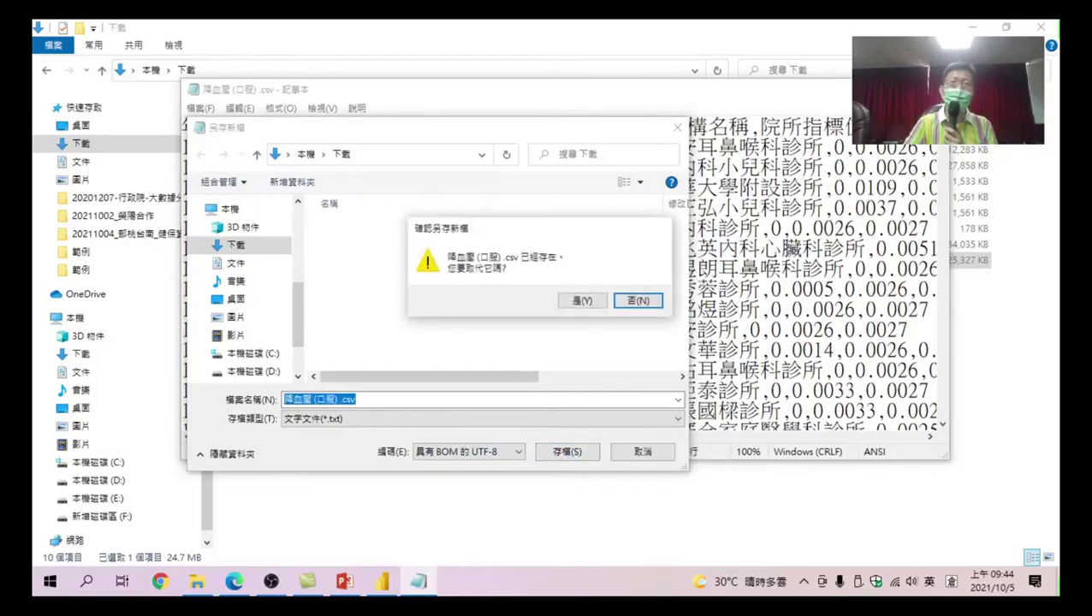
click(580, 301)
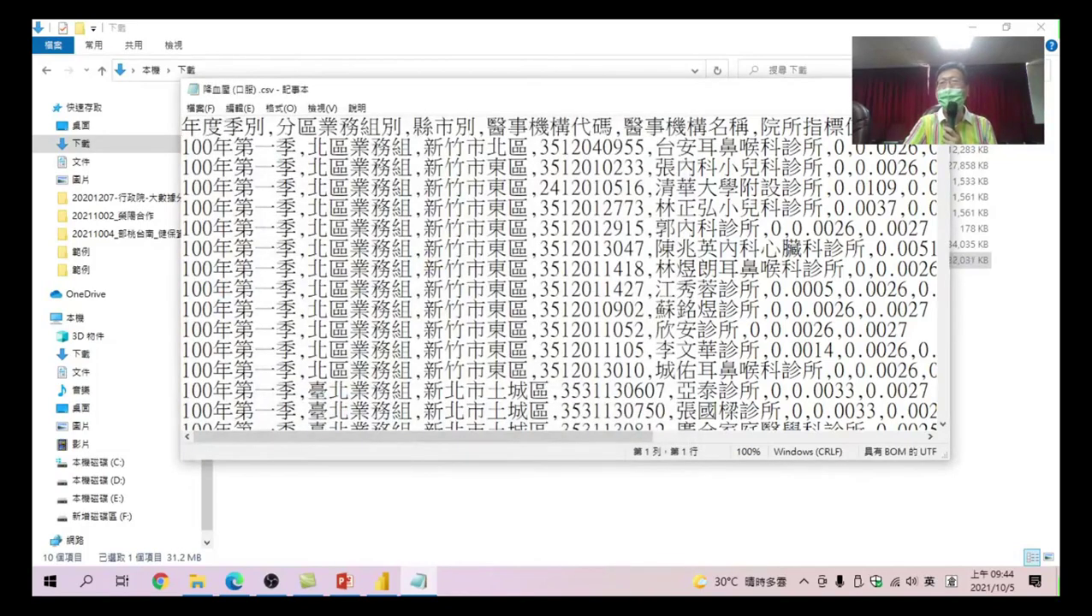
click(932, 89)
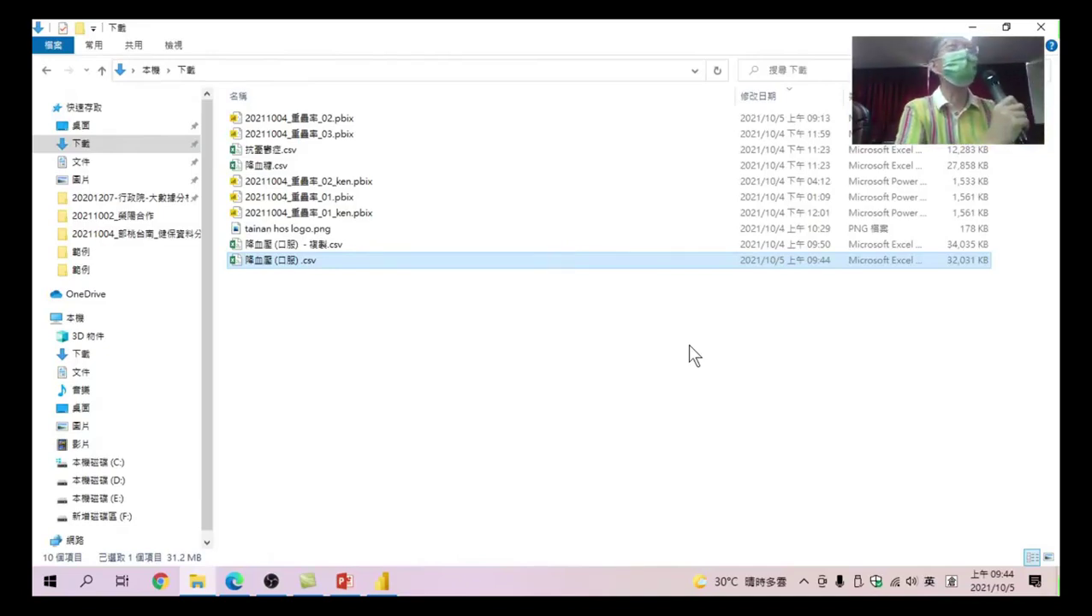
Switch to Power BI Desktop showing the 降血壓 page of 20211004_重疊率_02.
click(395, 582)
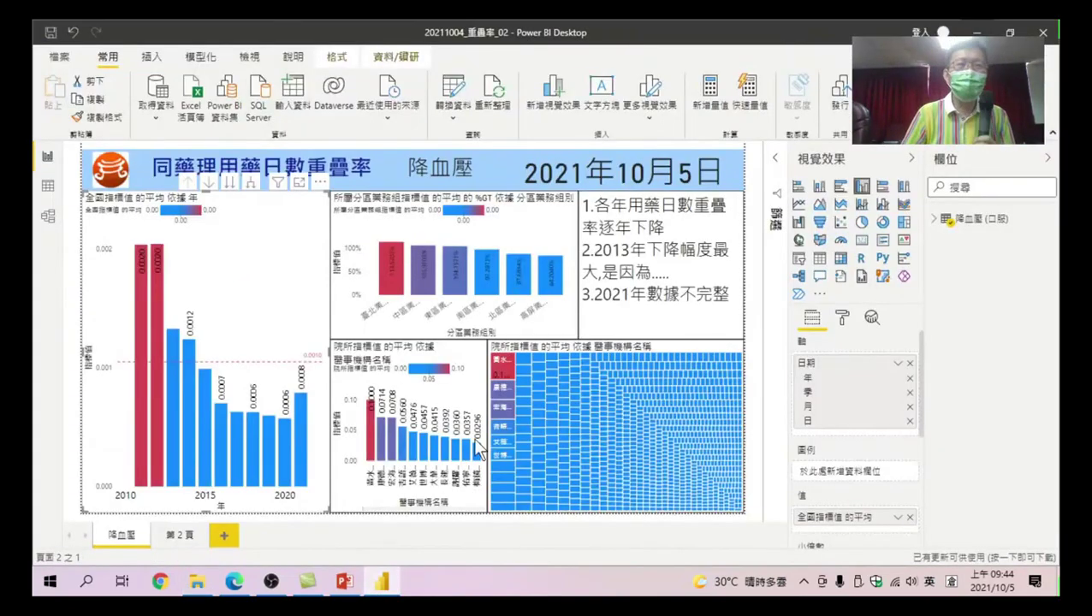
mouse_move(300, 424)
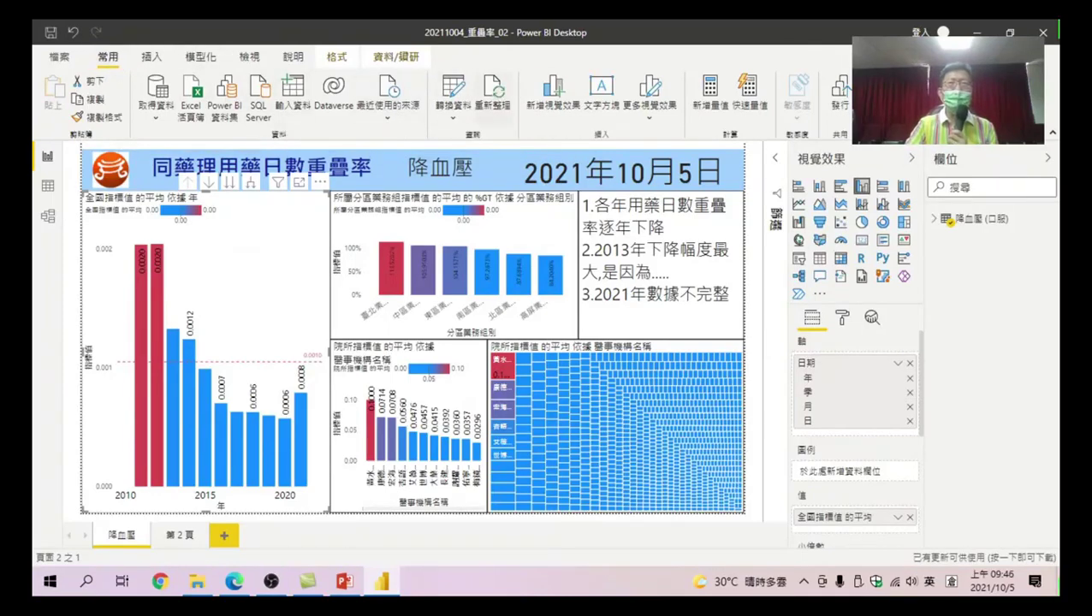
Refresh the report data with 重新整理 on the Home ribbon.
click(497, 92)
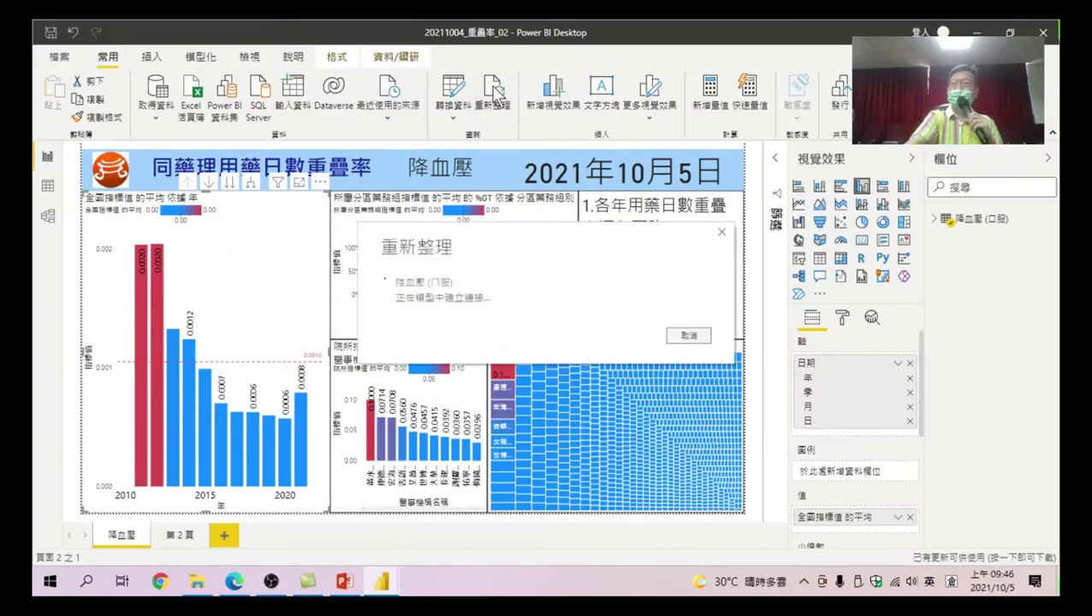